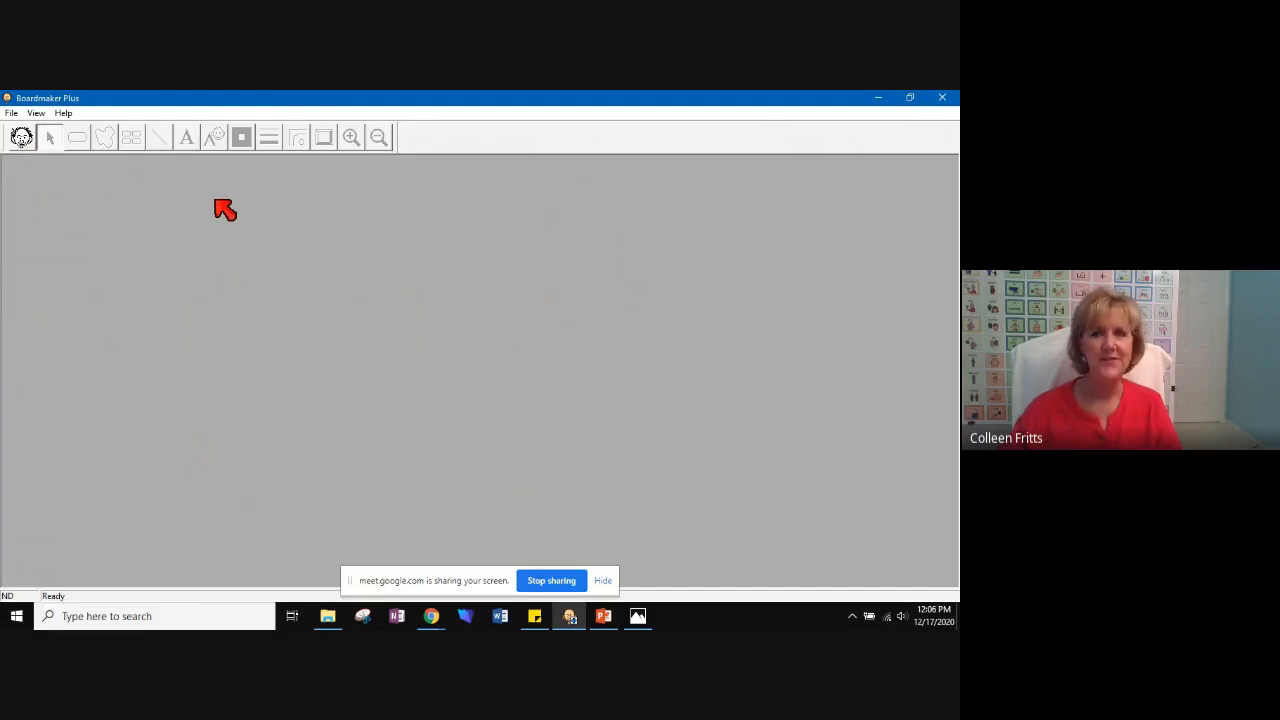
- Start opening a template and browse to the BM Communication Devices folder within Documents, My Boards, Templates
{"action": "left_click", "coordinate": [12, 114]}
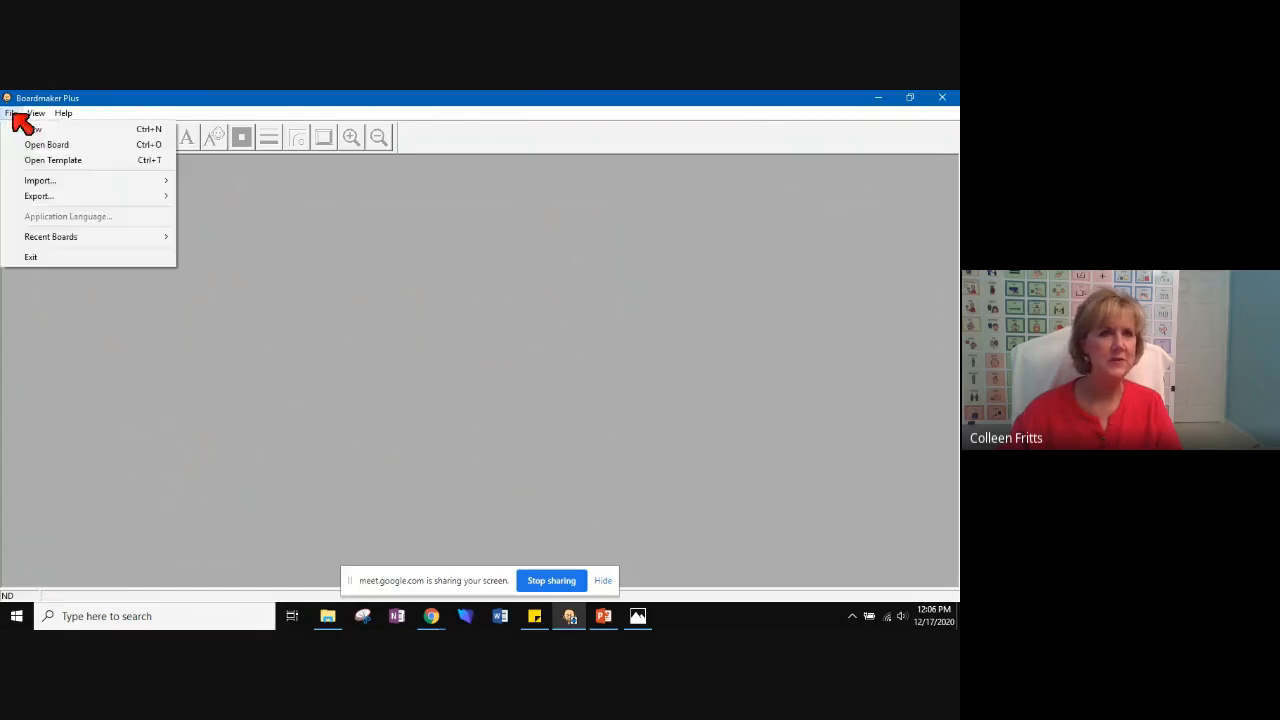
{"action": "left_click", "coordinate": [52, 163]}
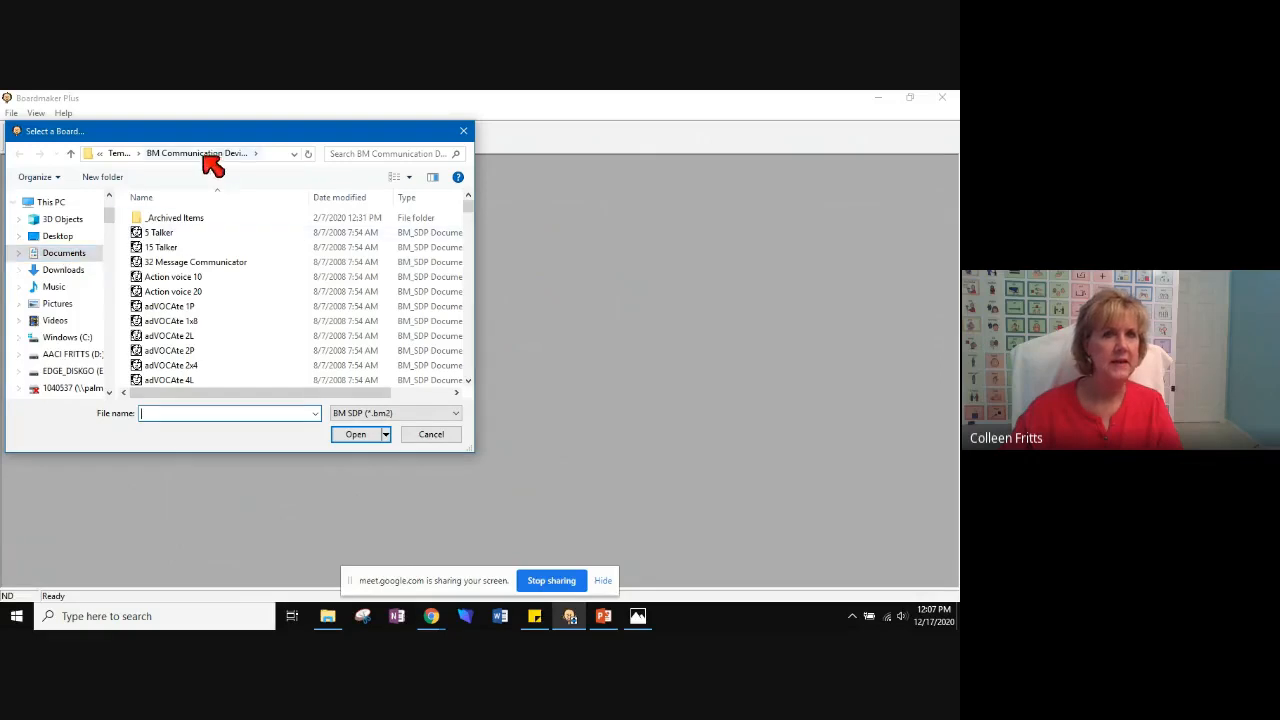
{"action": "left_click", "coordinate": [60, 255]}
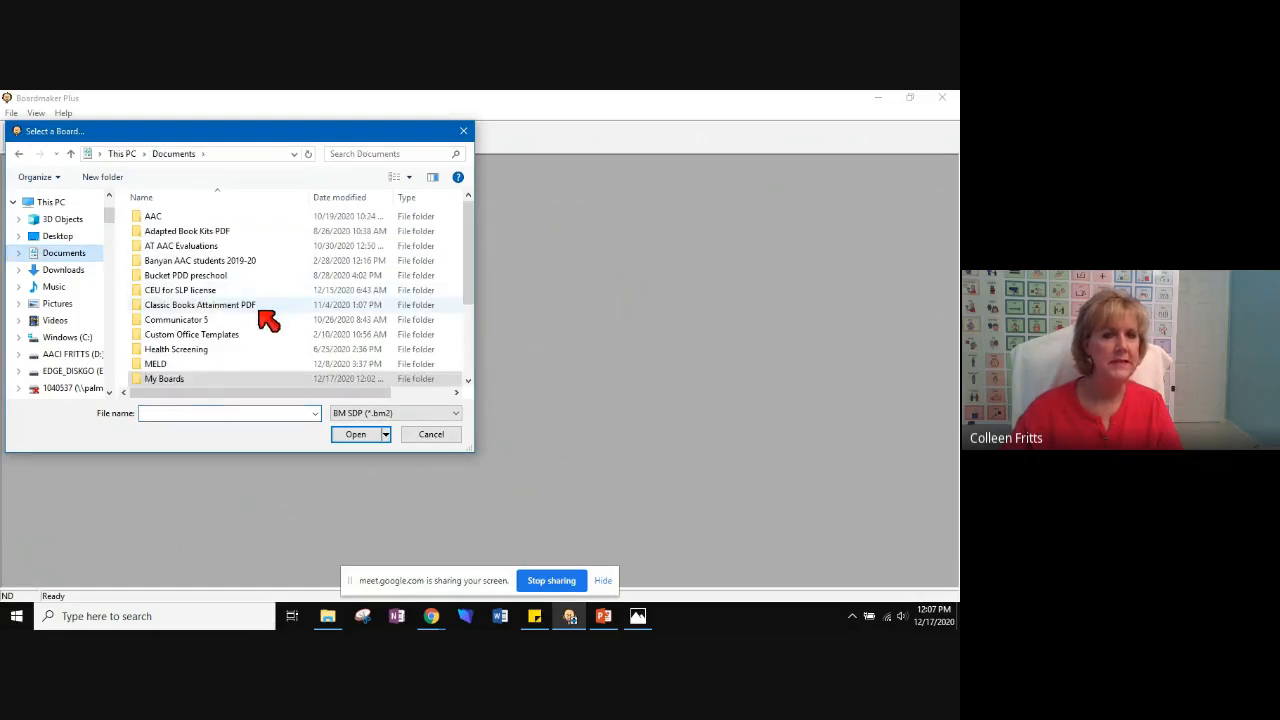
{"action": "double_click", "coordinate": [160, 379]}
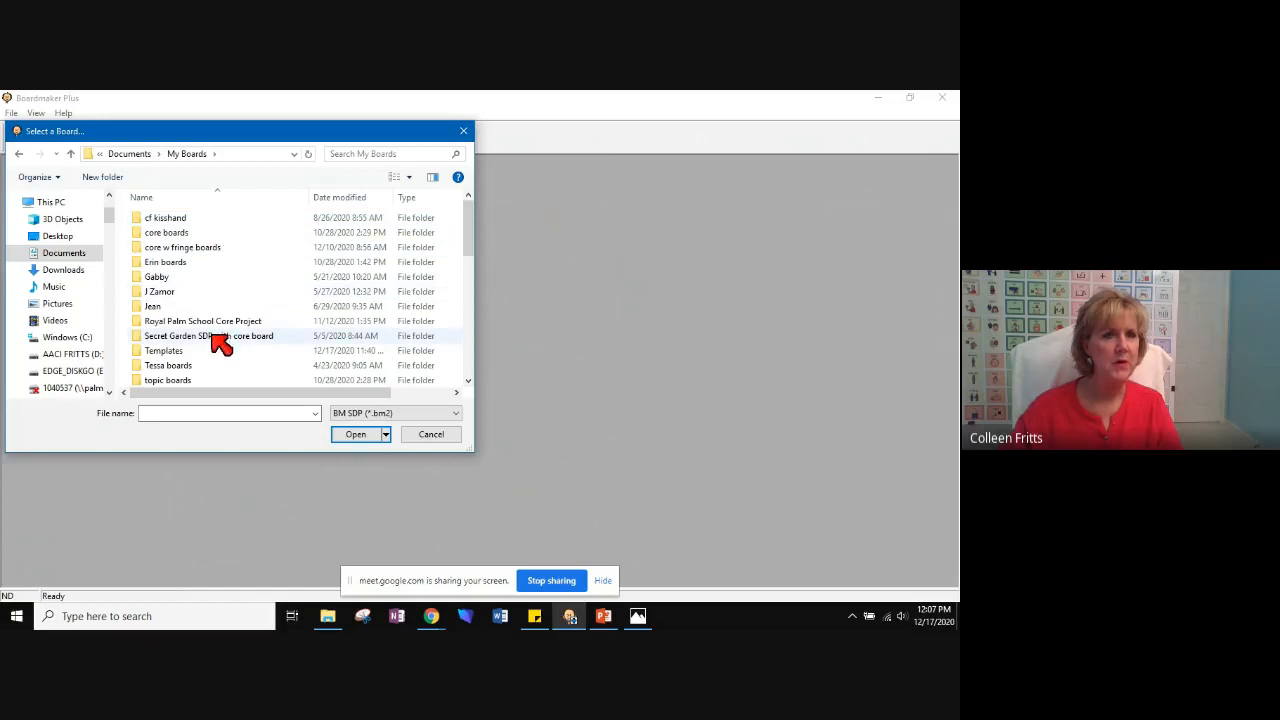
{"action": "scroll", "coordinate": [220, 343], "scroll_direction": "down", "scroll_amount": 2}
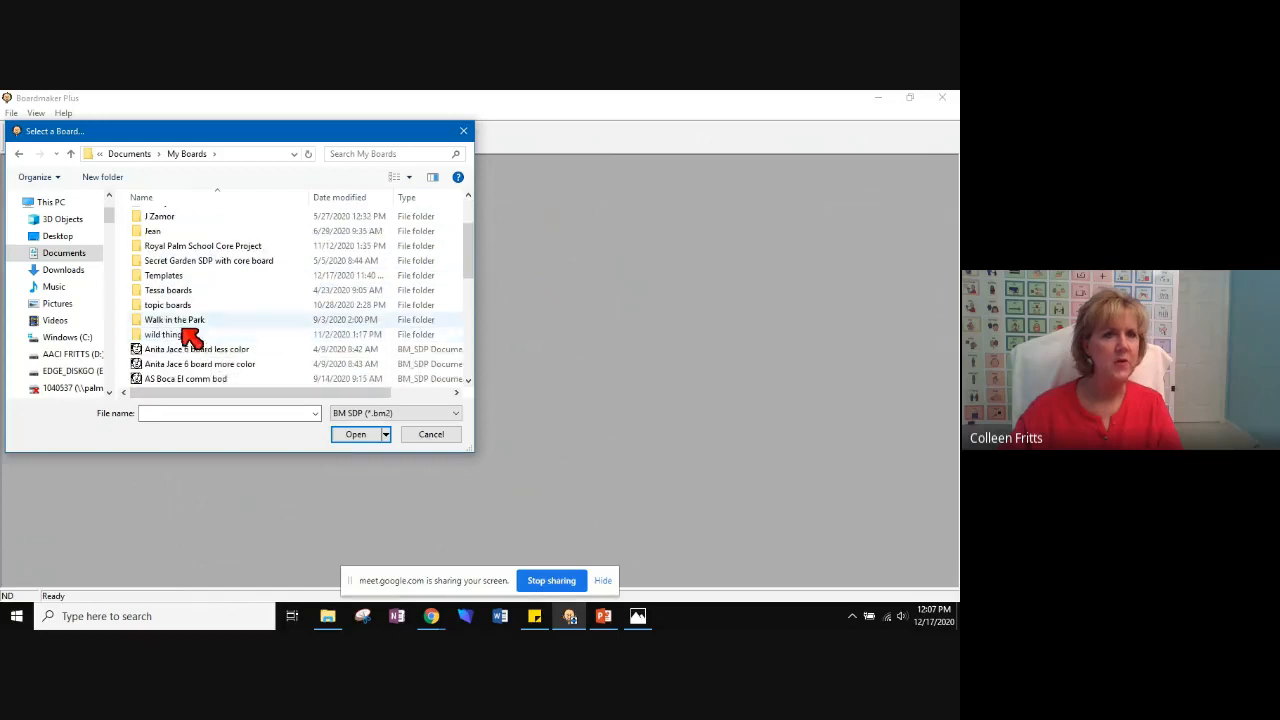
{"action": "left_click", "coordinate": [175, 280]}
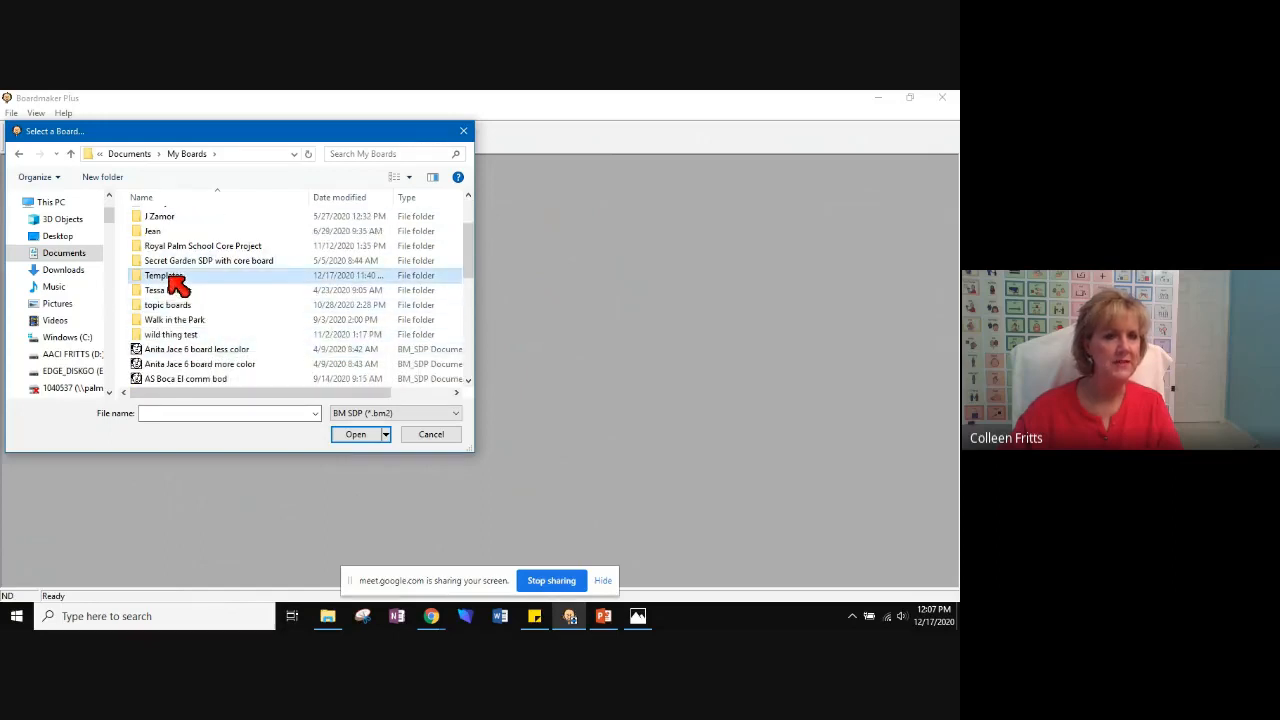
{"action": "double_click", "coordinate": [175, 280]}
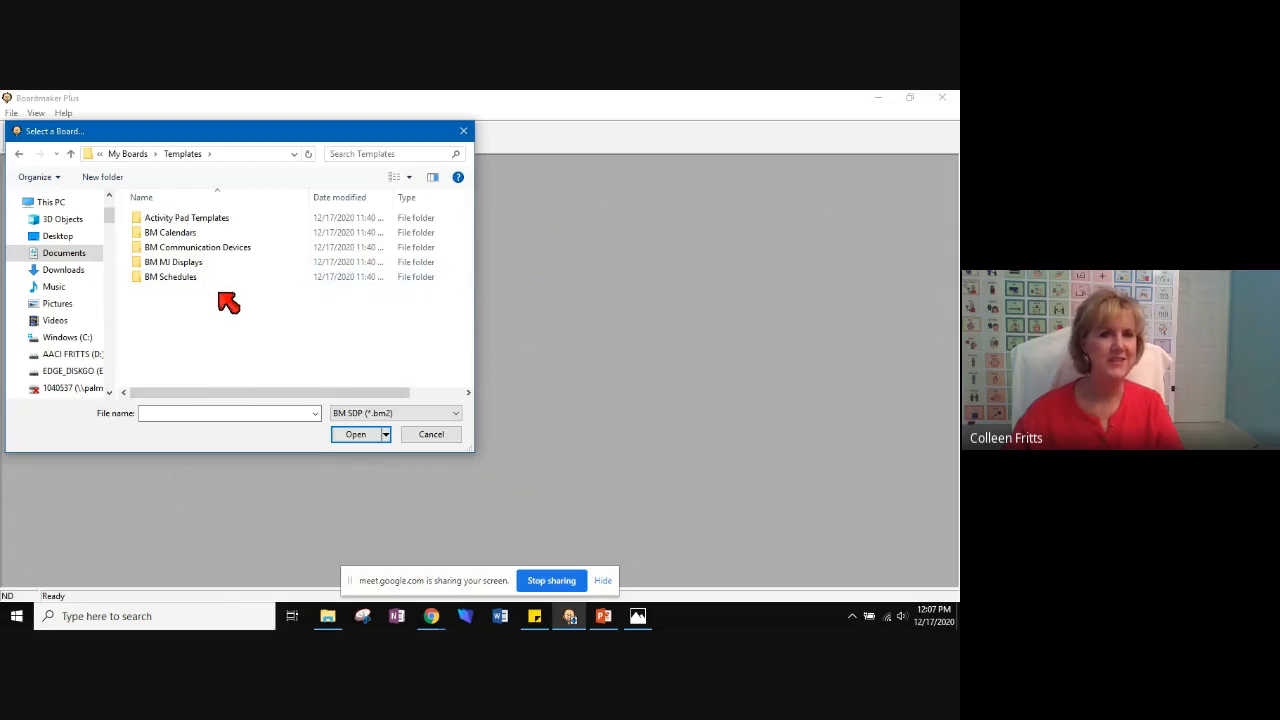
{"action": "double_click", "coordinate": [219, 249]}
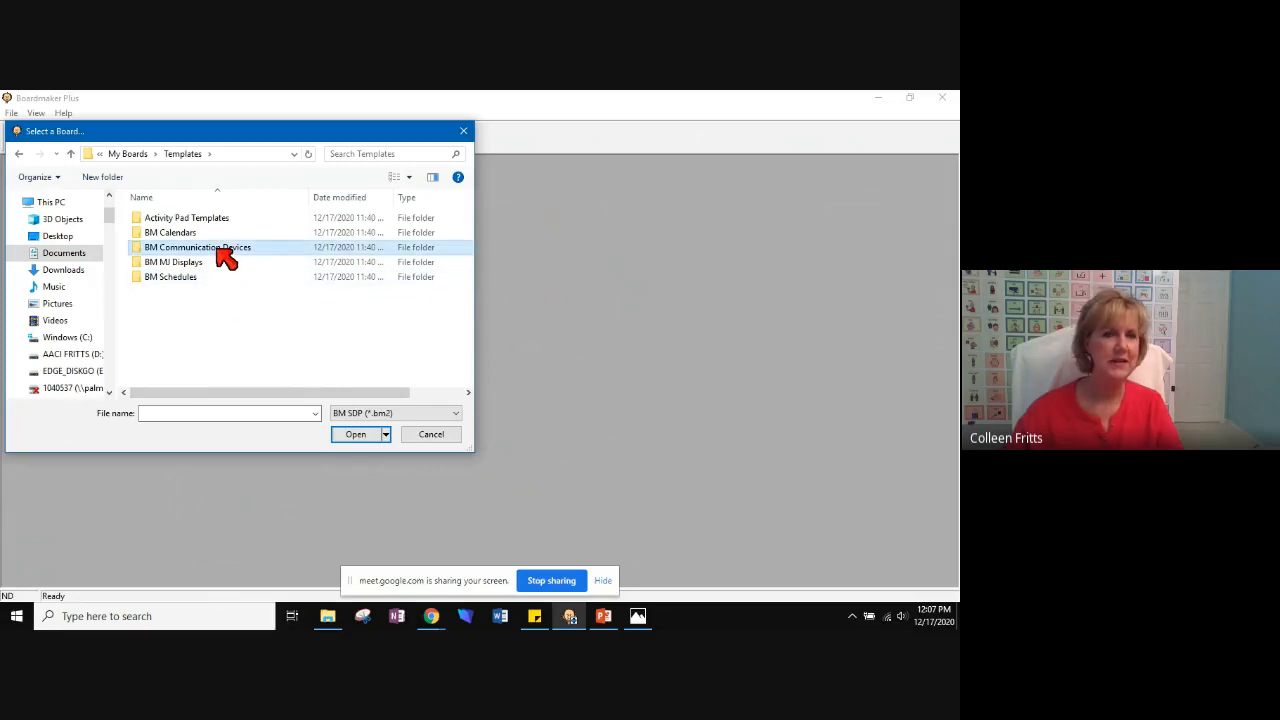
- Open the Cheap Talk 8 communication device template and hide the screen-sharing notice
{"action": "scroll", "coordinate": [250, 290], "scroll_direction": "down", "scroll_amount": 4}
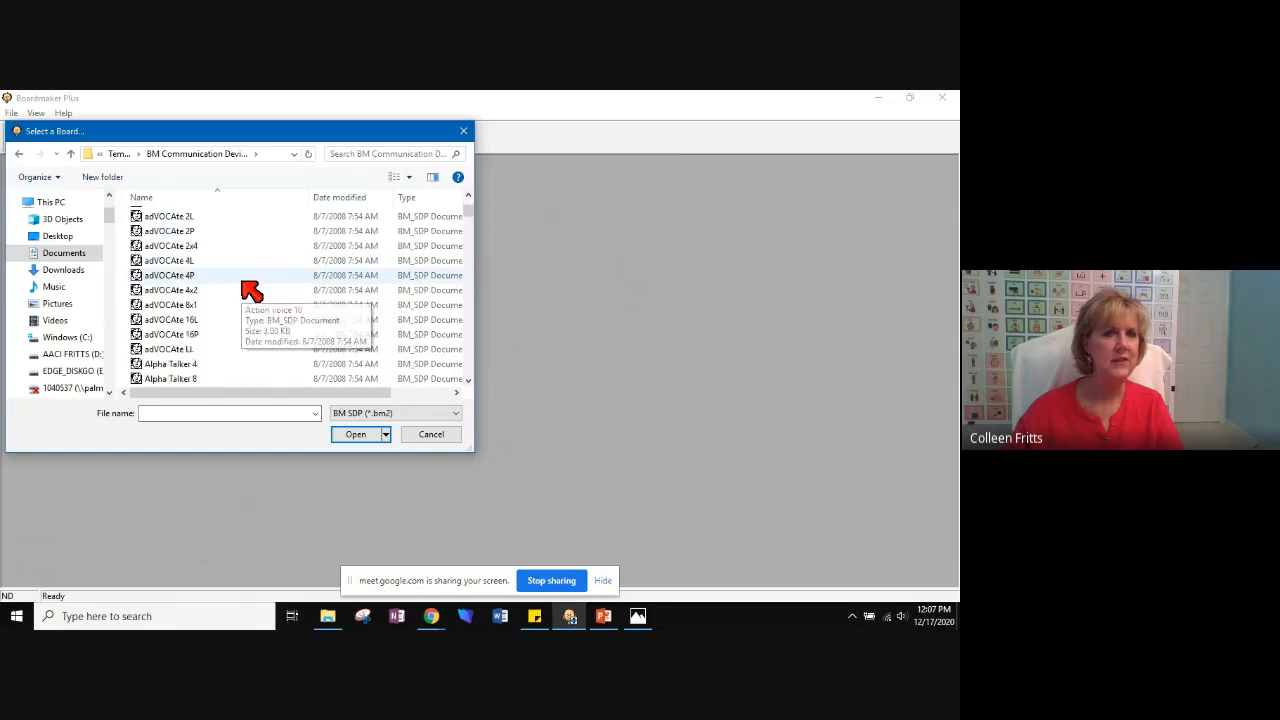
{"action": "scroll", "coordinate": [250, 290], "scroll_direction": "down", "scroll_amount": 2}
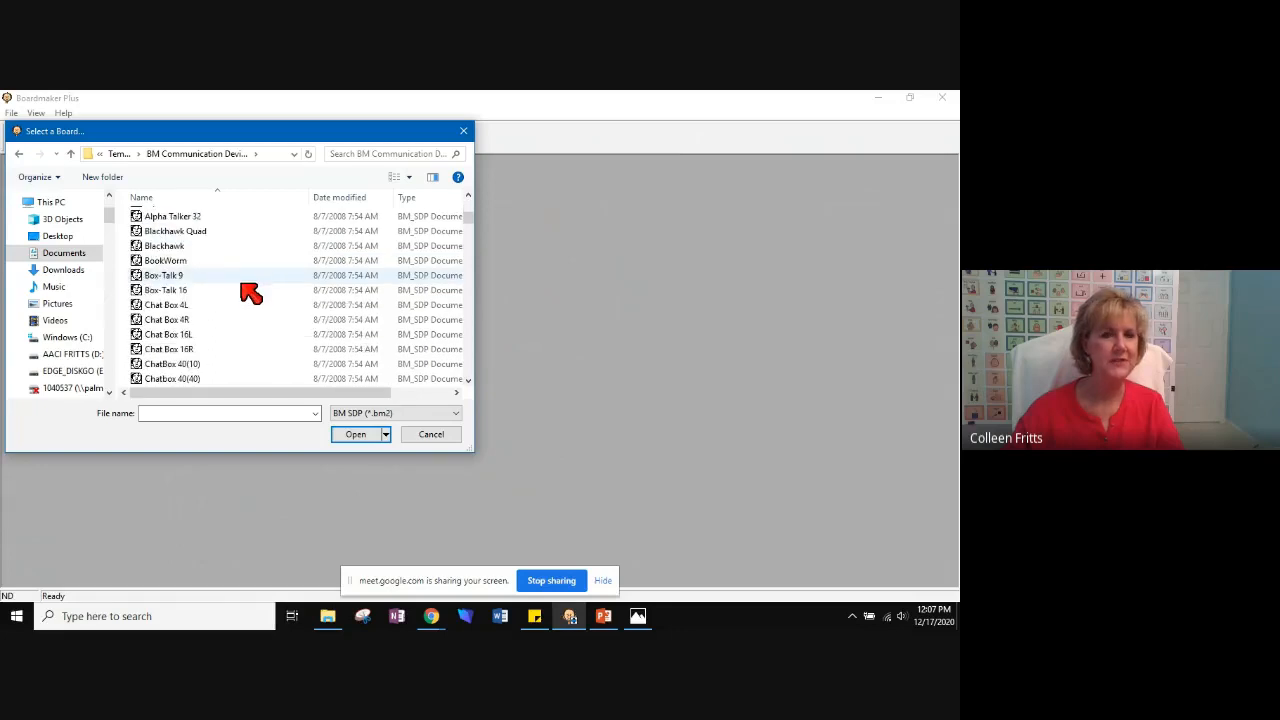
{"action": "scroll", "coordinate": [250, 292], "scroll_direction": "down", "scroll_amount": 1}
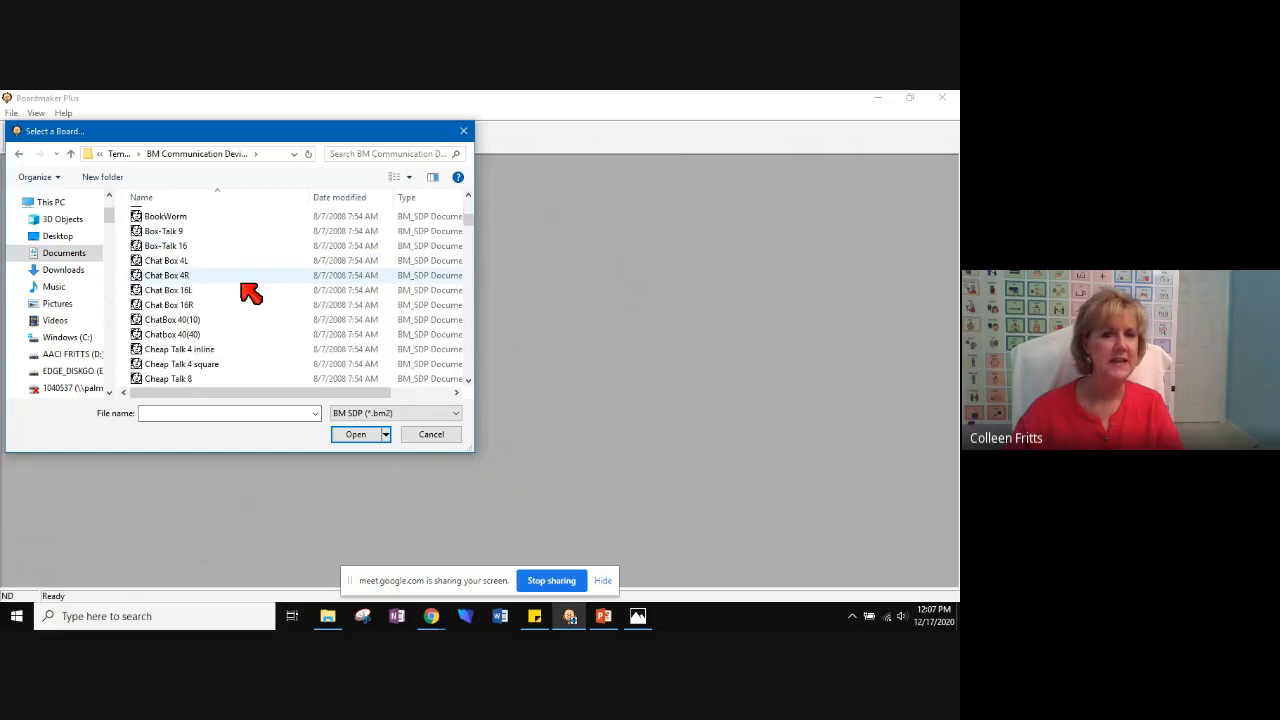
{"action": "scroll", "coordinate": [250, 290], "scroll_direction": "down", "scroll_amount": 2}
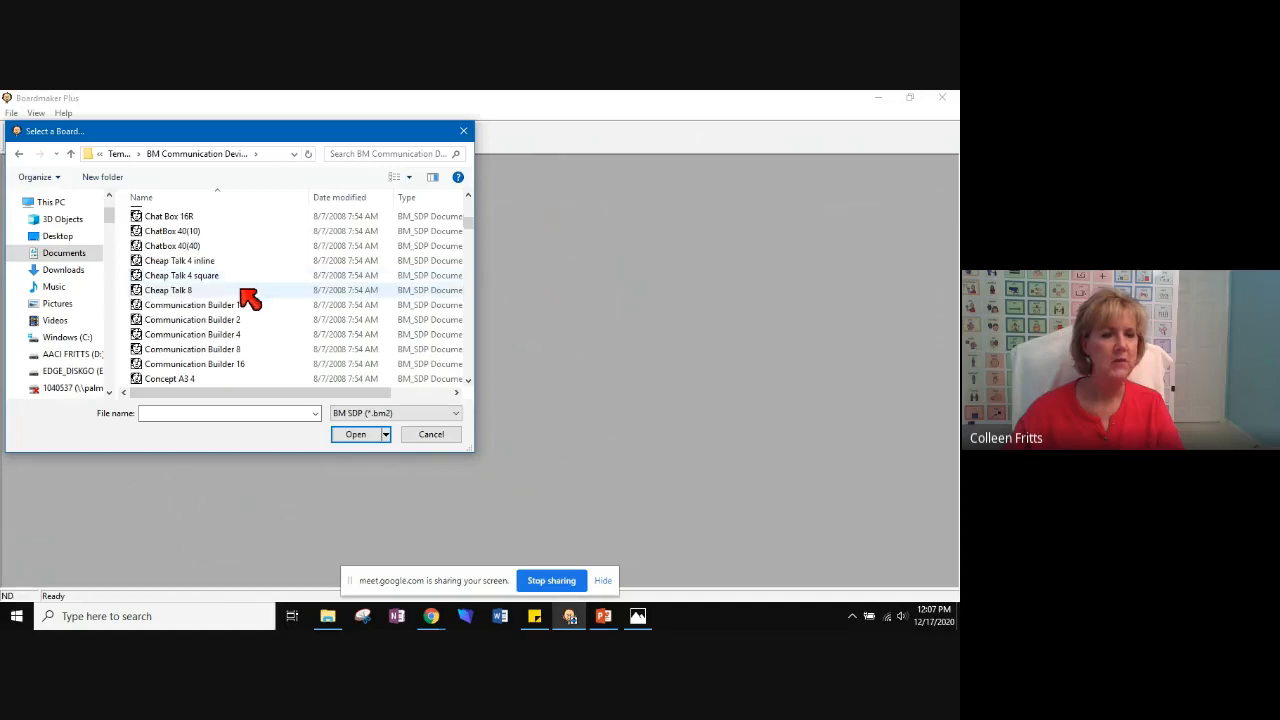
{"action": "double_click", "coordinate": [172, 291]}
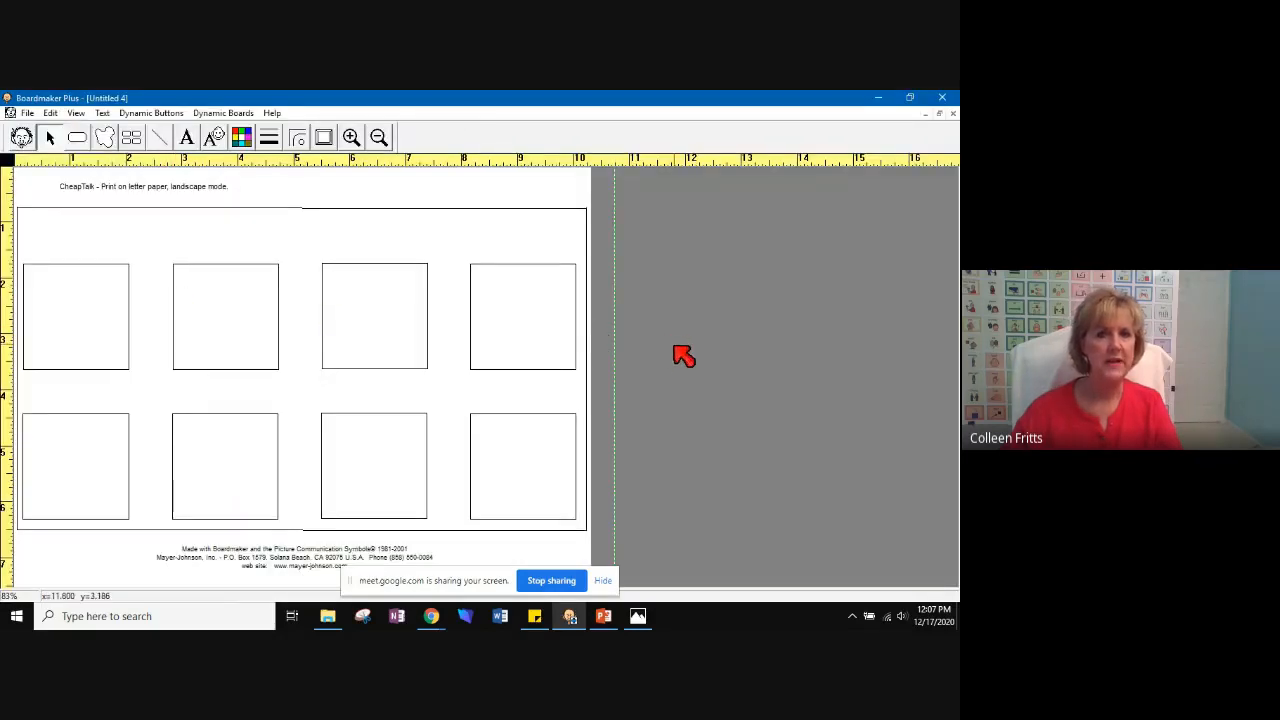
{"action": "left_click", "coordinate": [603, 581]}
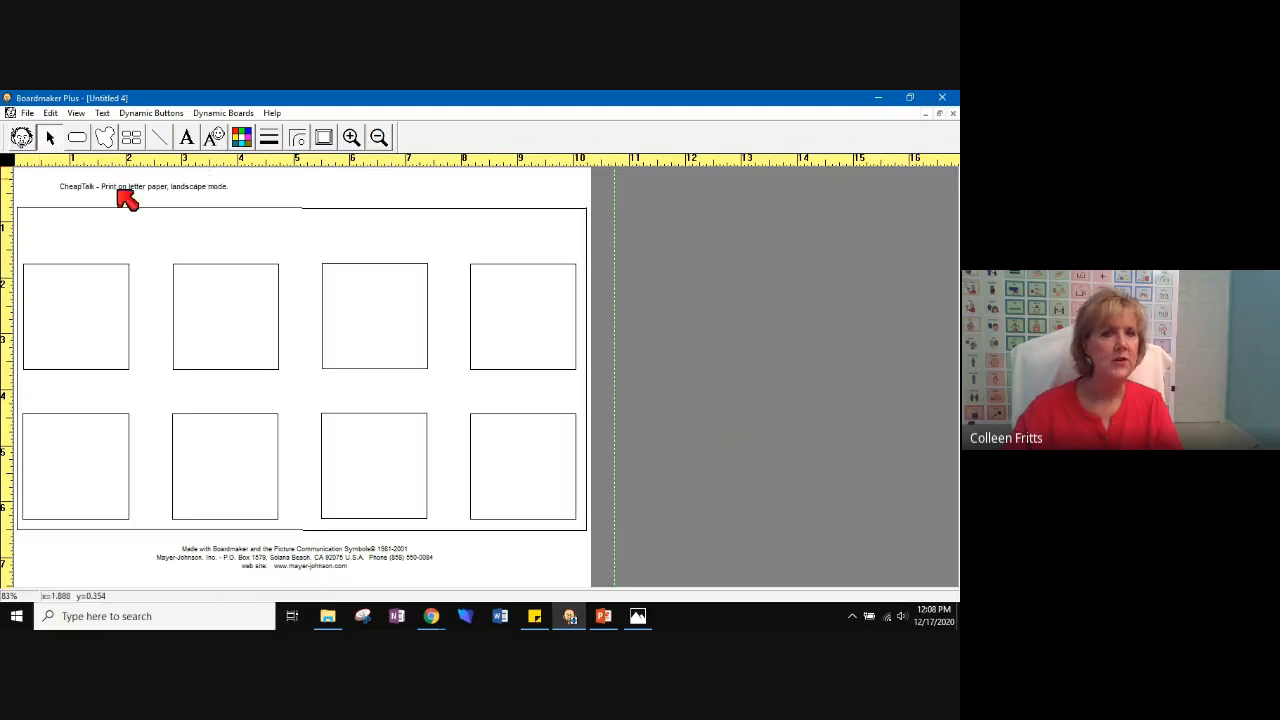
{"action": "left_click", "coordinate": [52, 139]}
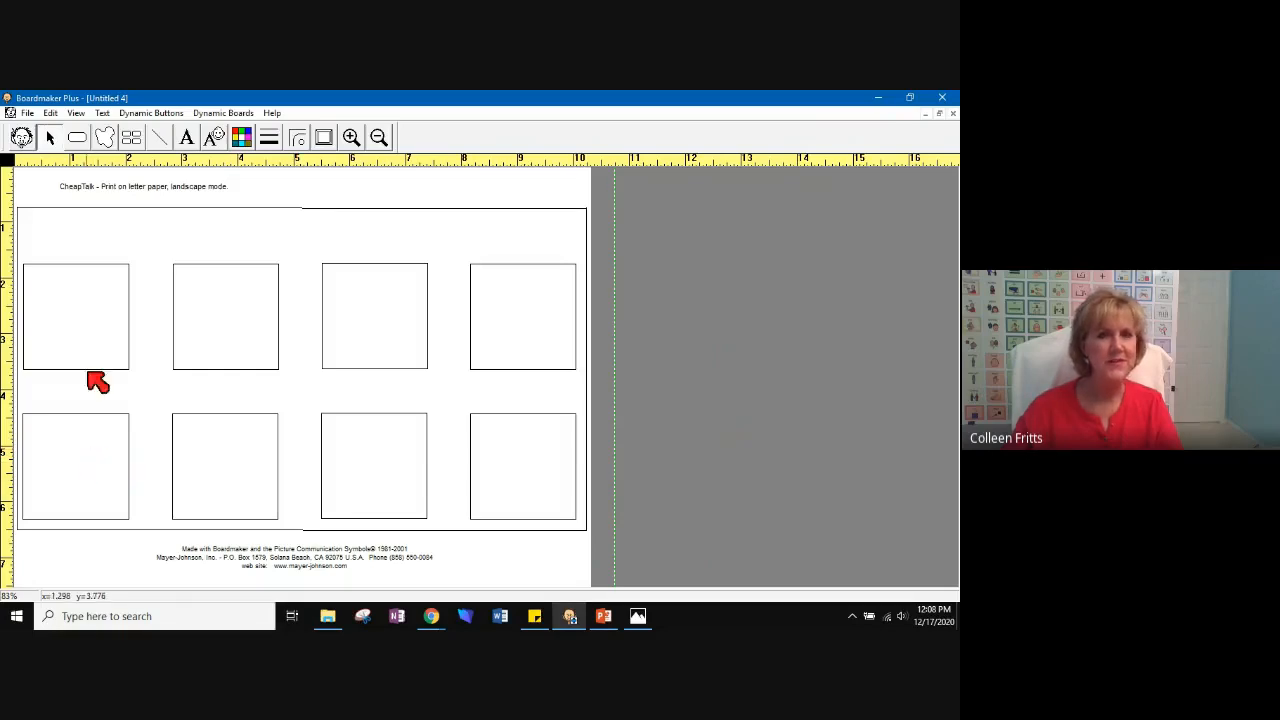
- Open the Symbol Finder, clear the old search text, allow matches in any part of the name, and search for "I want"
{"action": "left_click", "coordinate": [24, 139]}
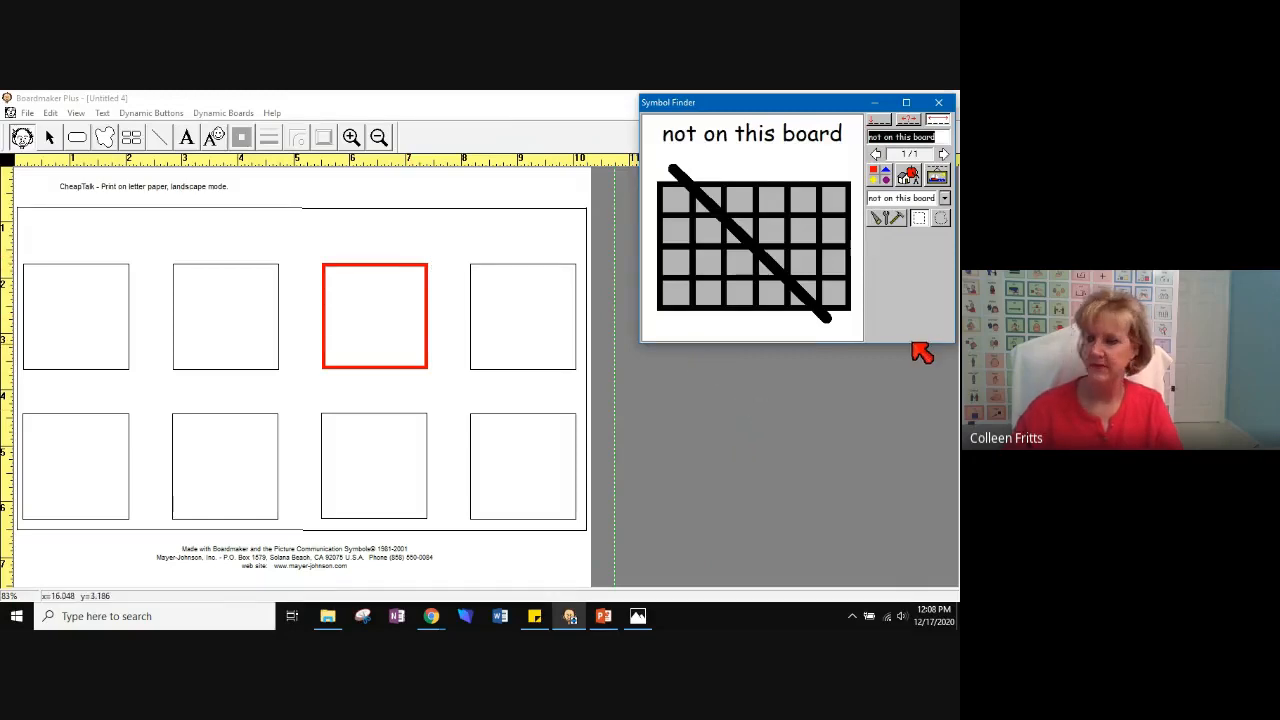
{"action": "key", "text": "BackSpace"}
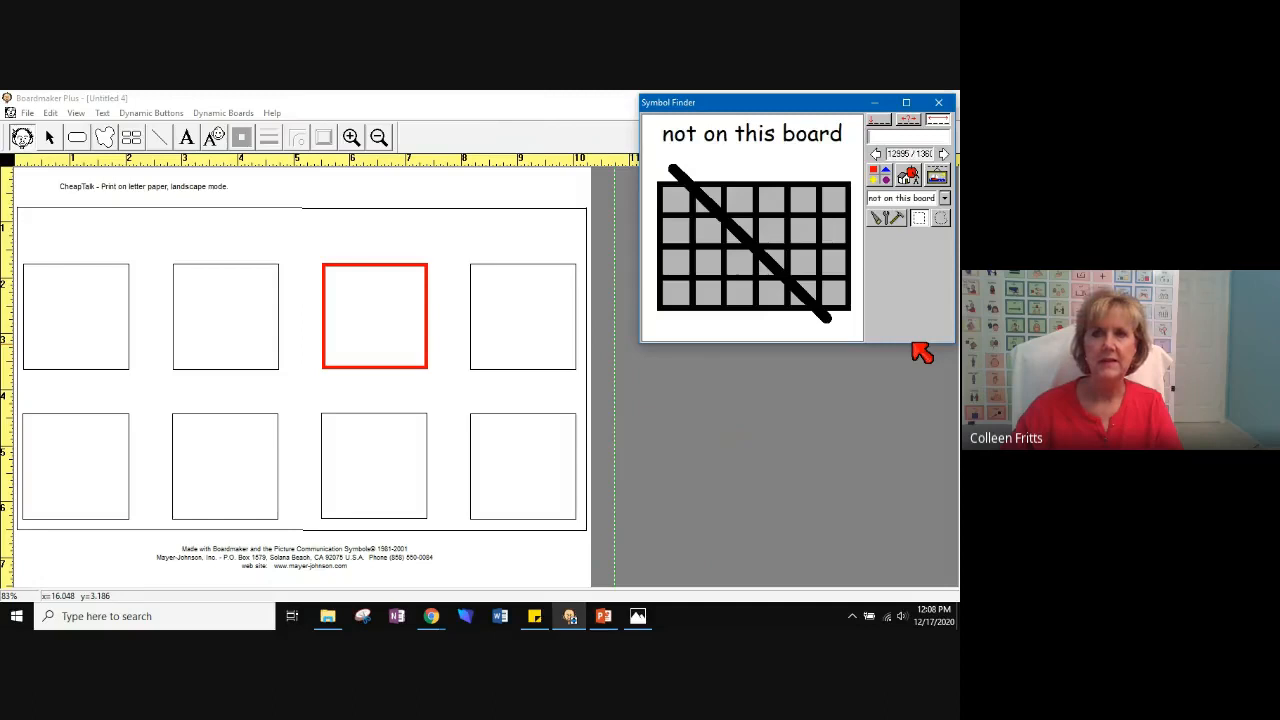
{"action": "left_click", "coordinate": [886, 186]}
{"action": "left_click", "coordinate": [886, 186]}
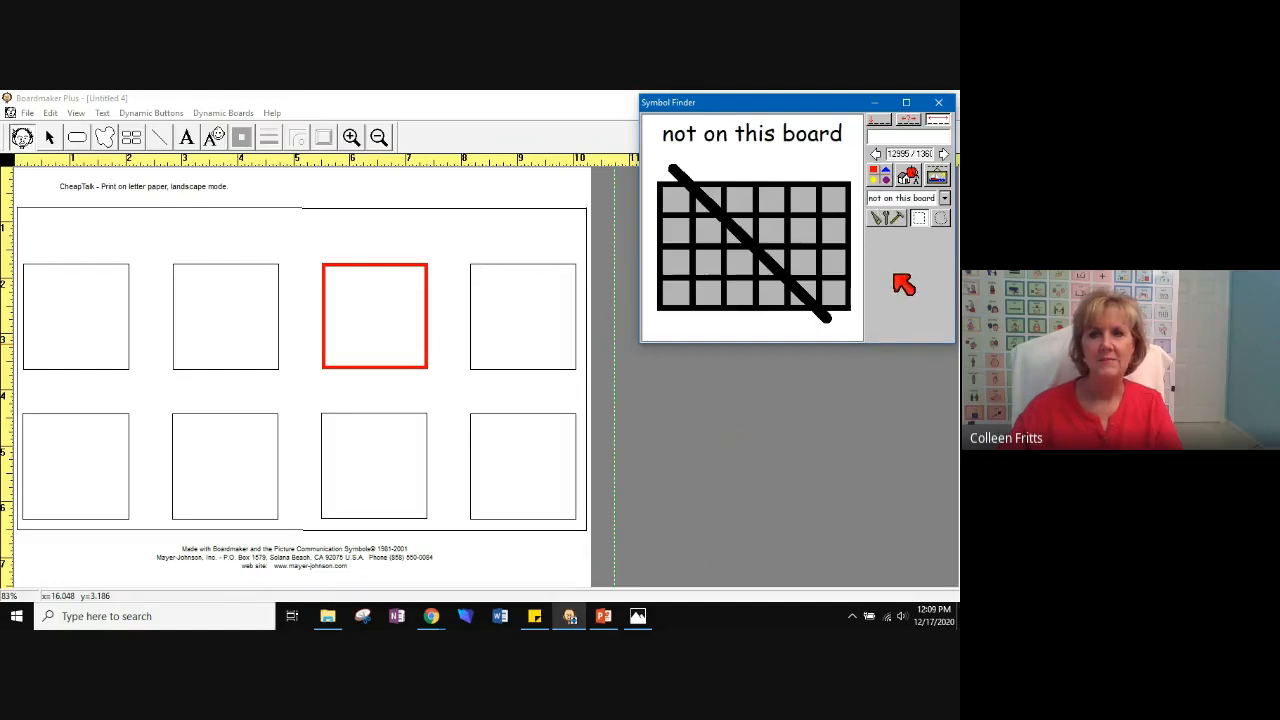
{"action": "left_click", "coordinate": [908, 120]}
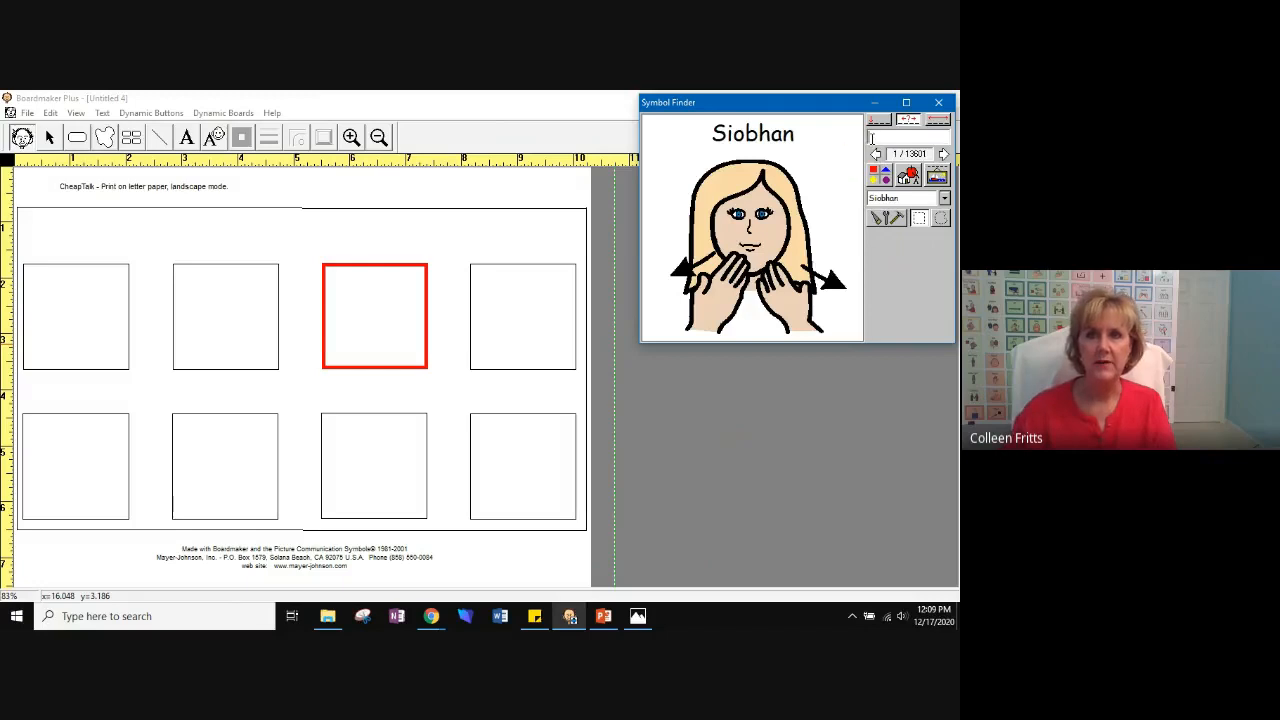
{"action": "type", "text": "I want"}
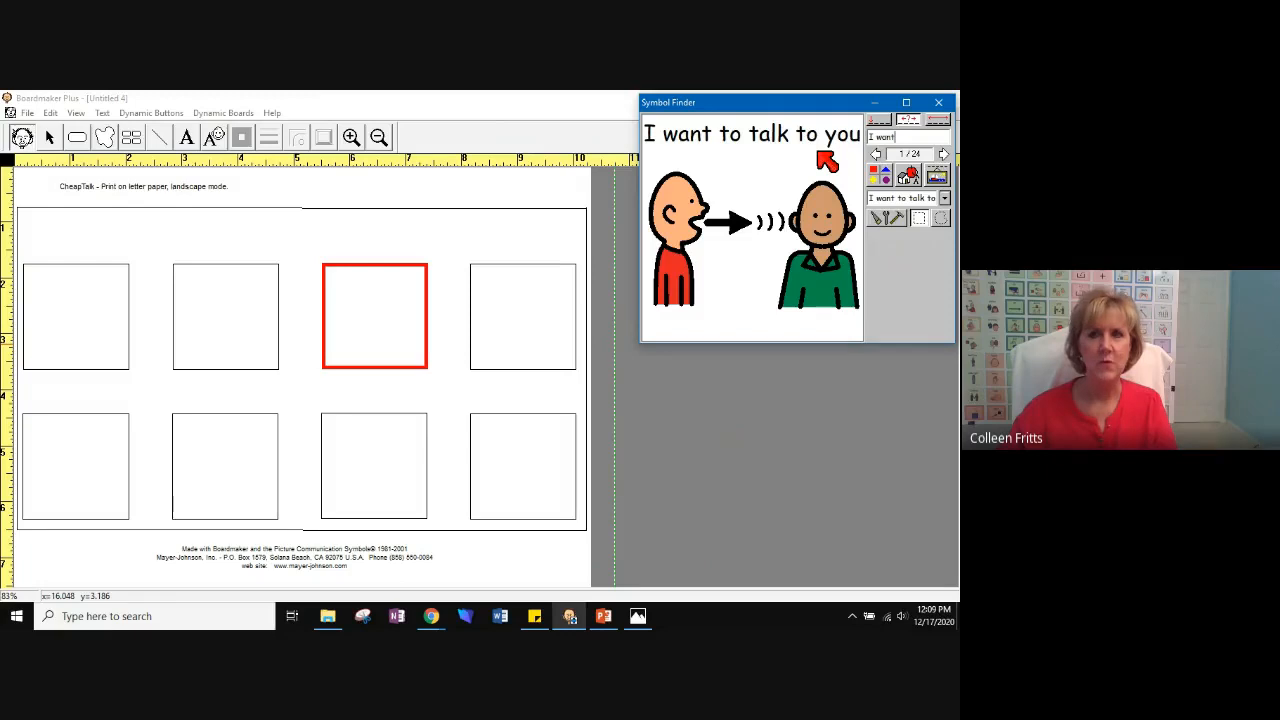
- Pick the "I want" symbol of the red-shirted person with a raised hand and place it in the top row's first cell
{"action": "left_click", "coordinate": [883, 180]}
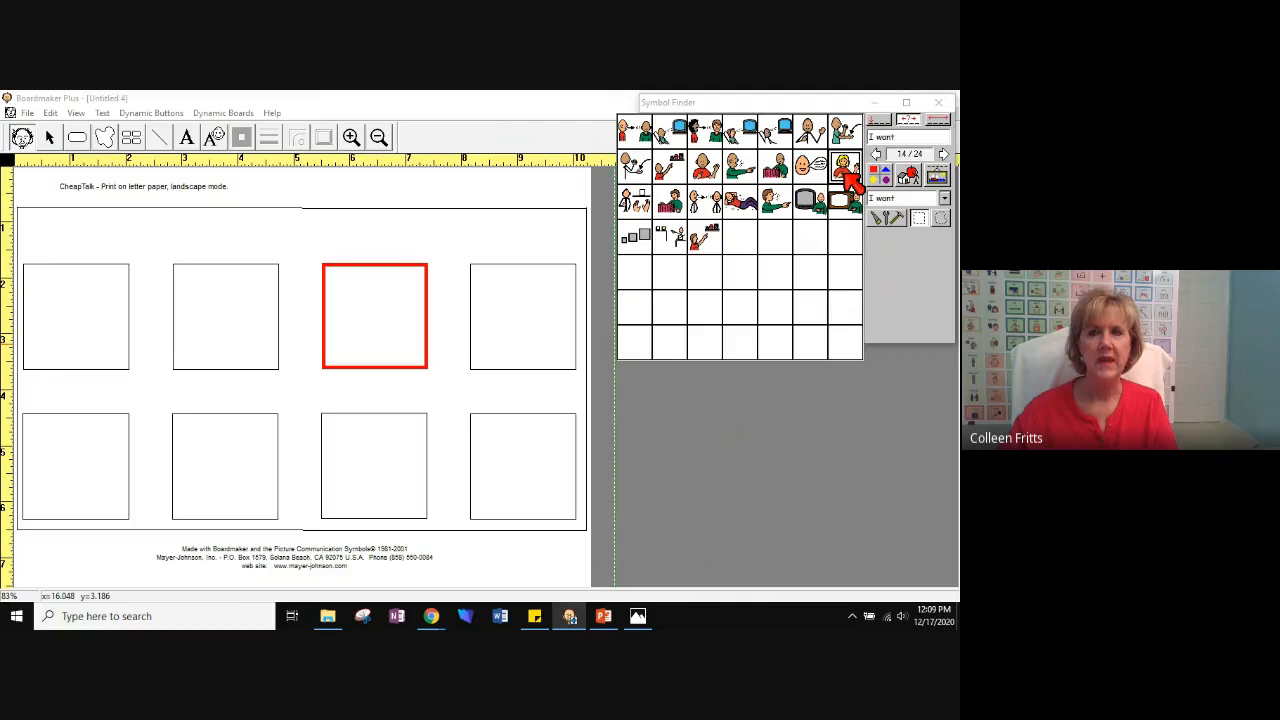
{"action": "left_click", "coordinate": [707, 175]}
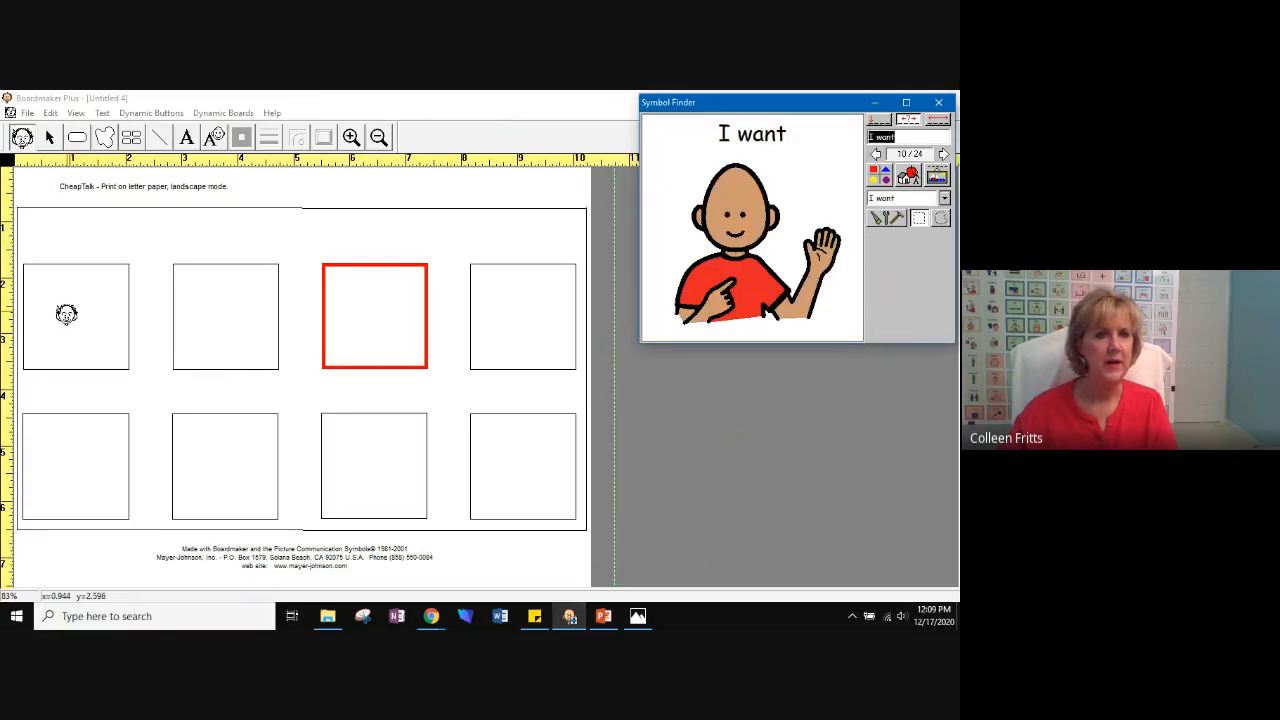
{"action": "left_click", "coordinate": [66, 314]}
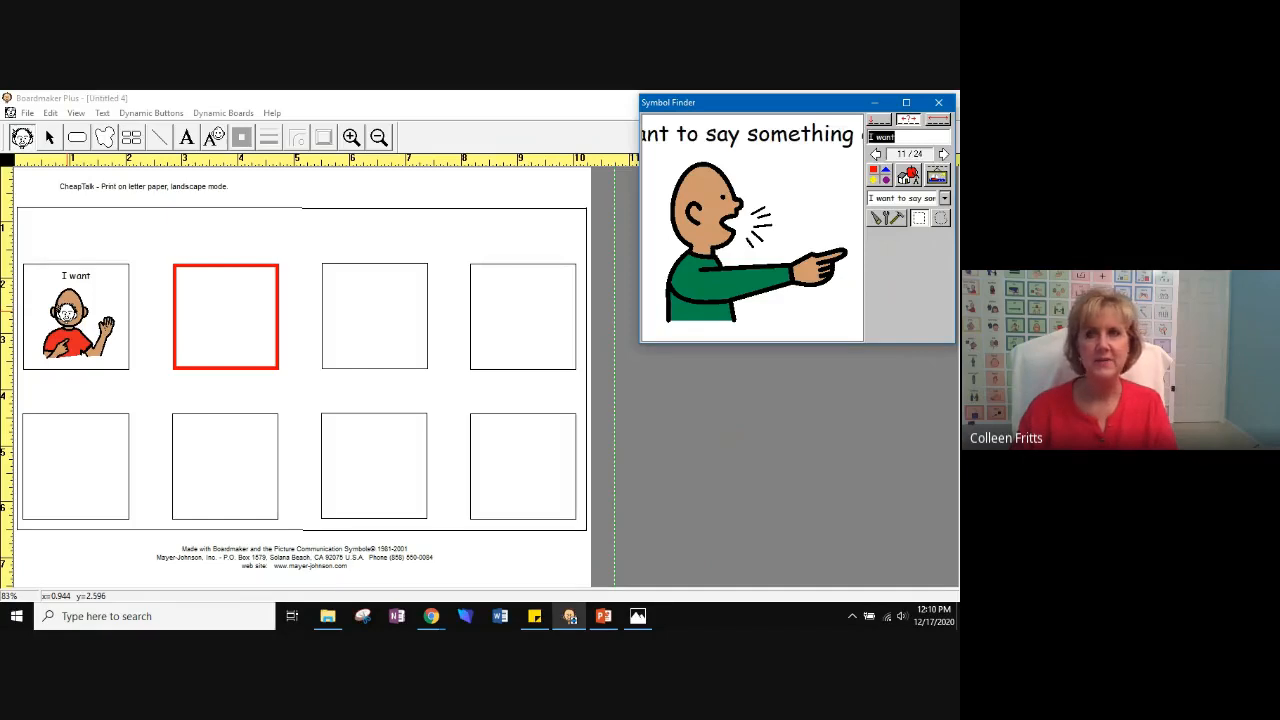
- Search the symbols for "eat" and look through the thumbnails of the partial-word matches
{"action": "type", "text": "eat"}
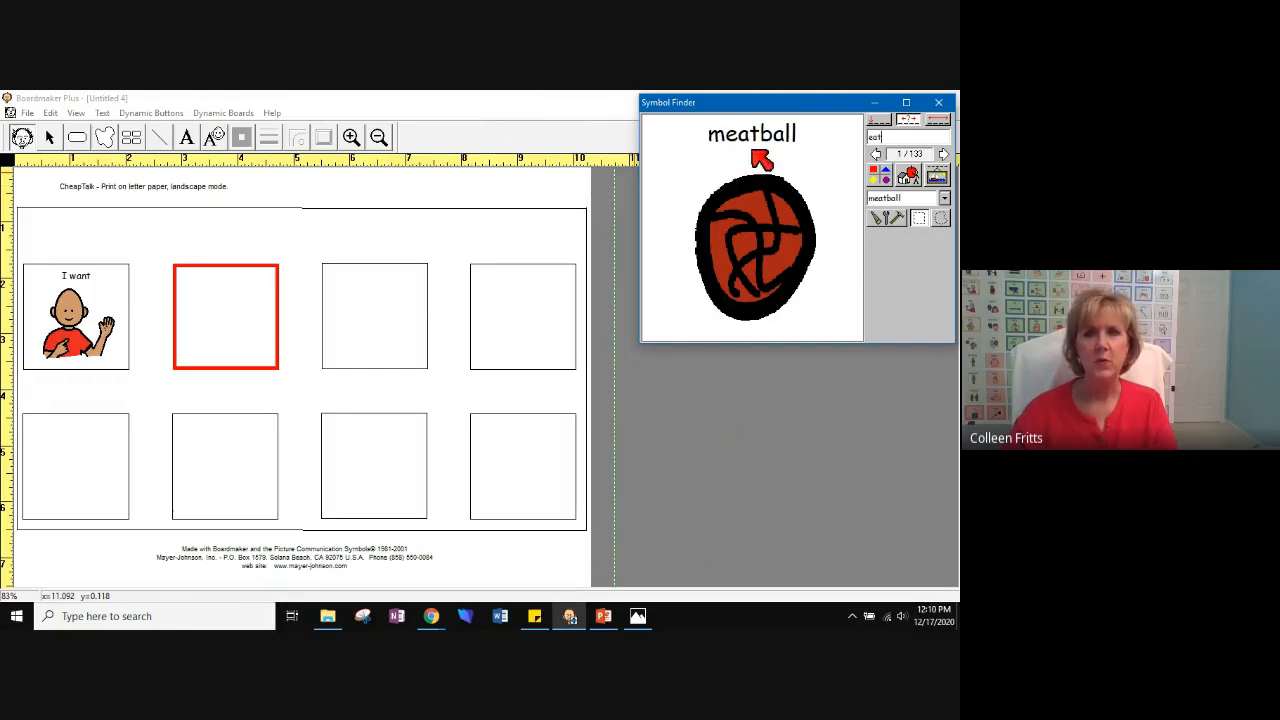
{"action": "left_click", "coordinate": [881, 174]}
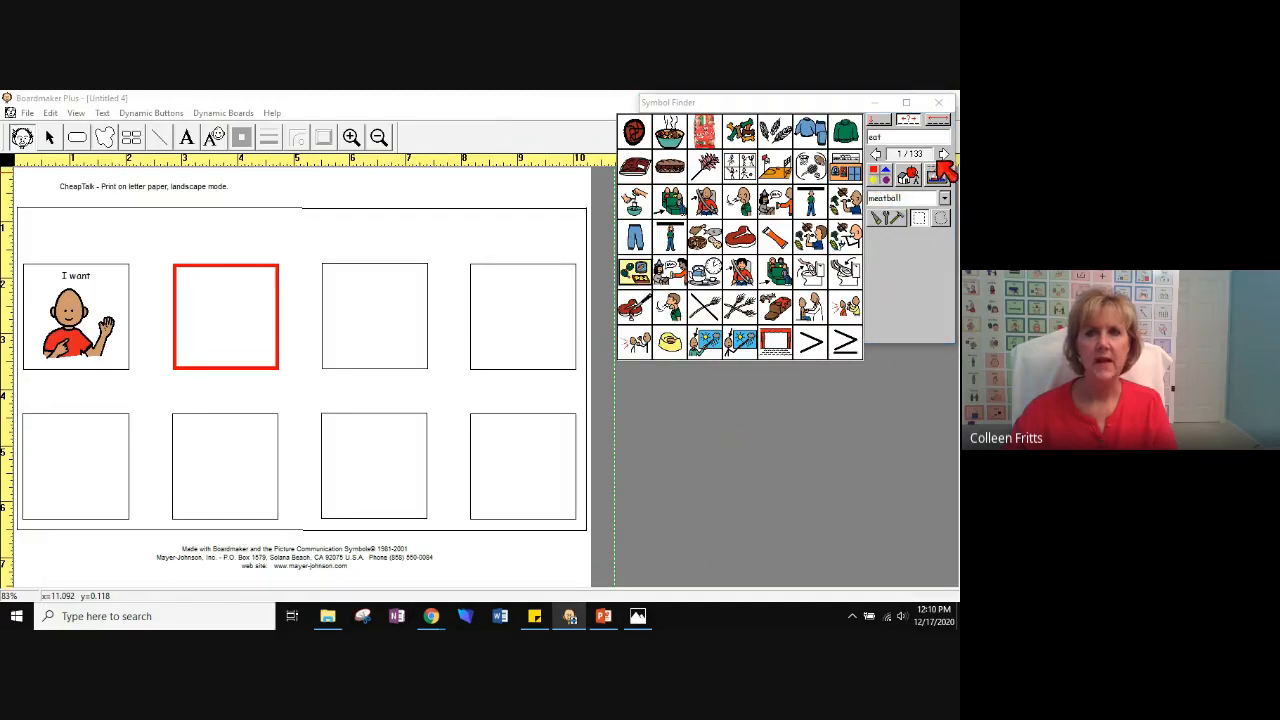
{"action": "left_click", "coordinate": [943, 155]}
{"action": "left_click", "coordinate": [943, 155]}
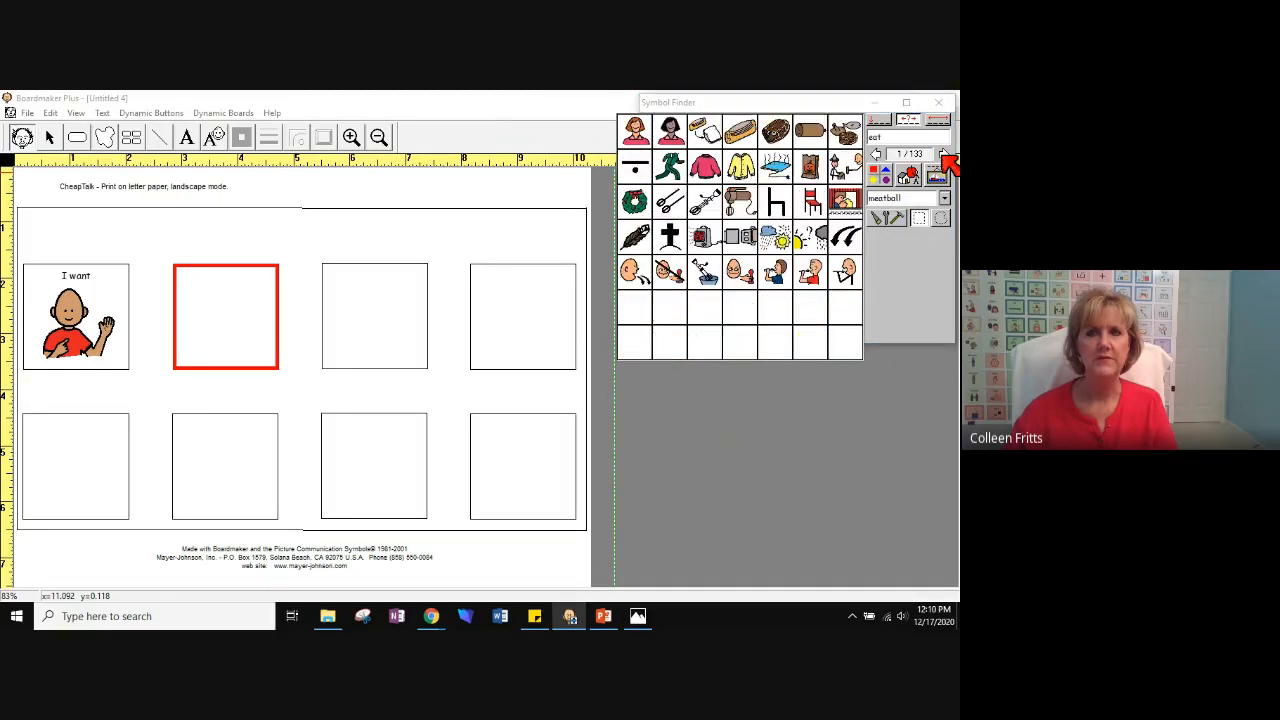
{"action": "left_click", "coordinate": [884, 176]}
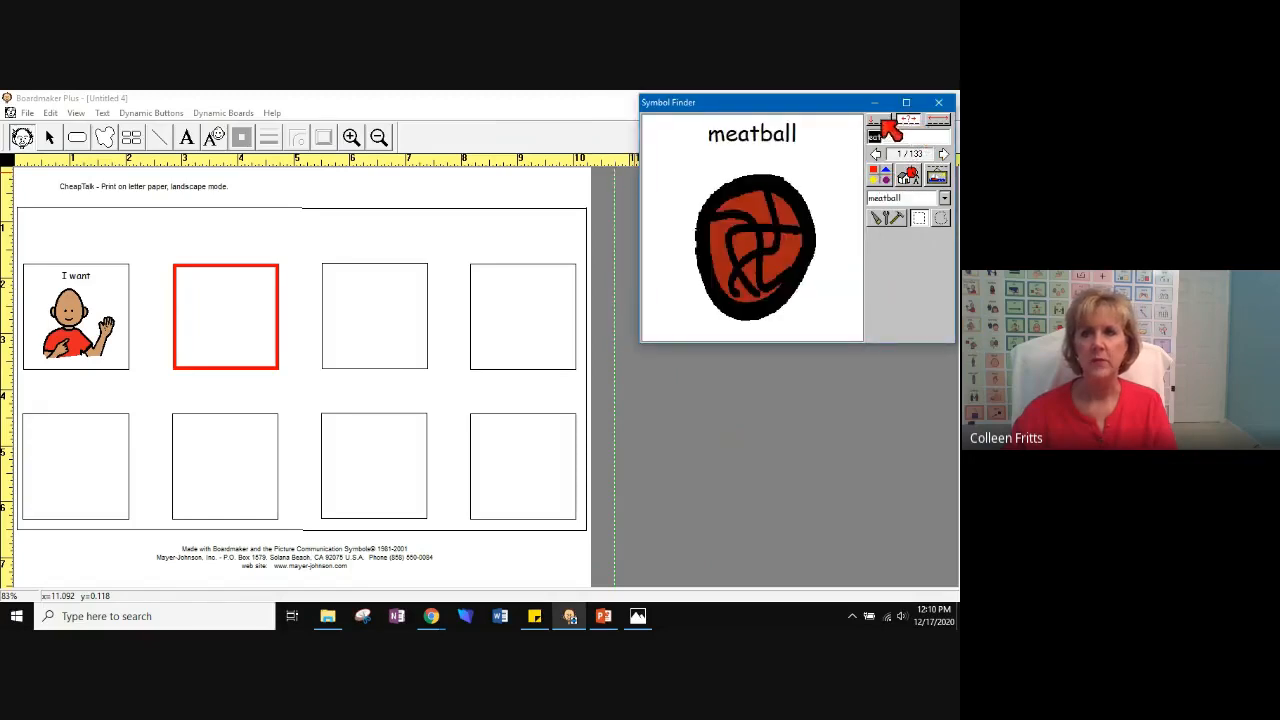
- Restrict the "eat" search to whole words and place the symbol of the bald person eating with a spoon in the top row's second cell
{"action": "left_click", "coordinate": [939, 118]}
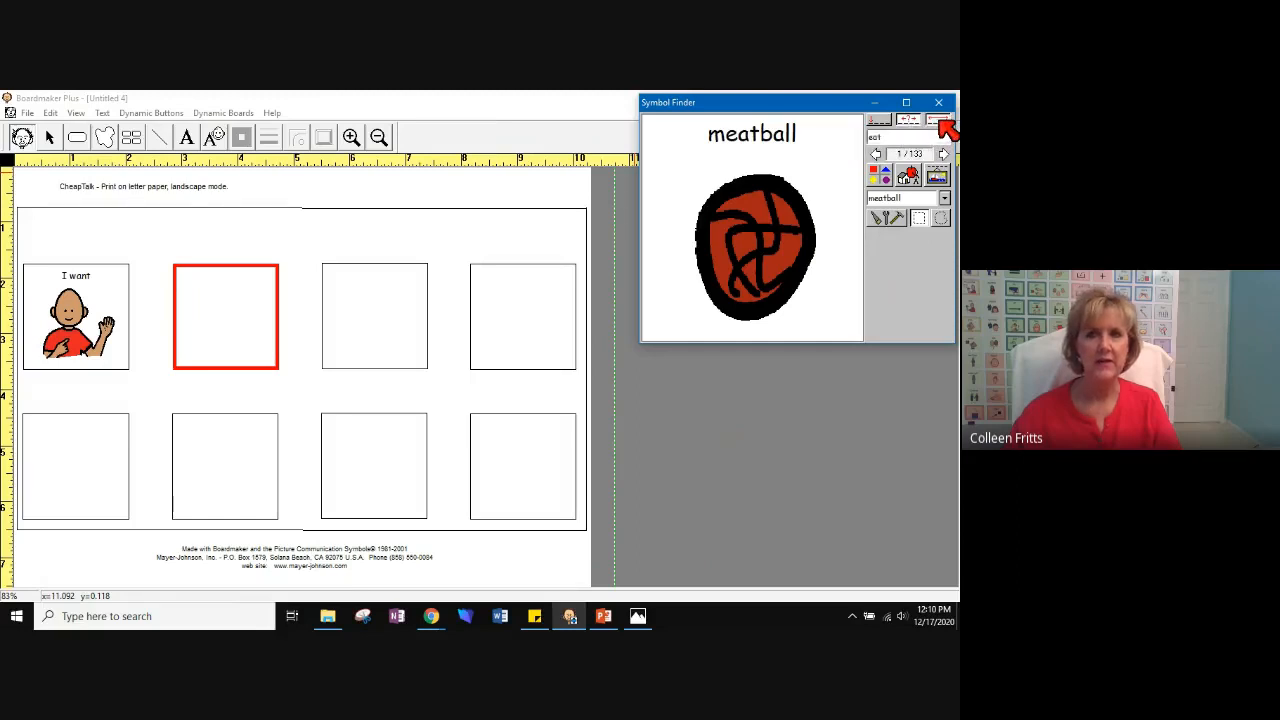
{"action": "left_click", "coordinate": [939, 119]}
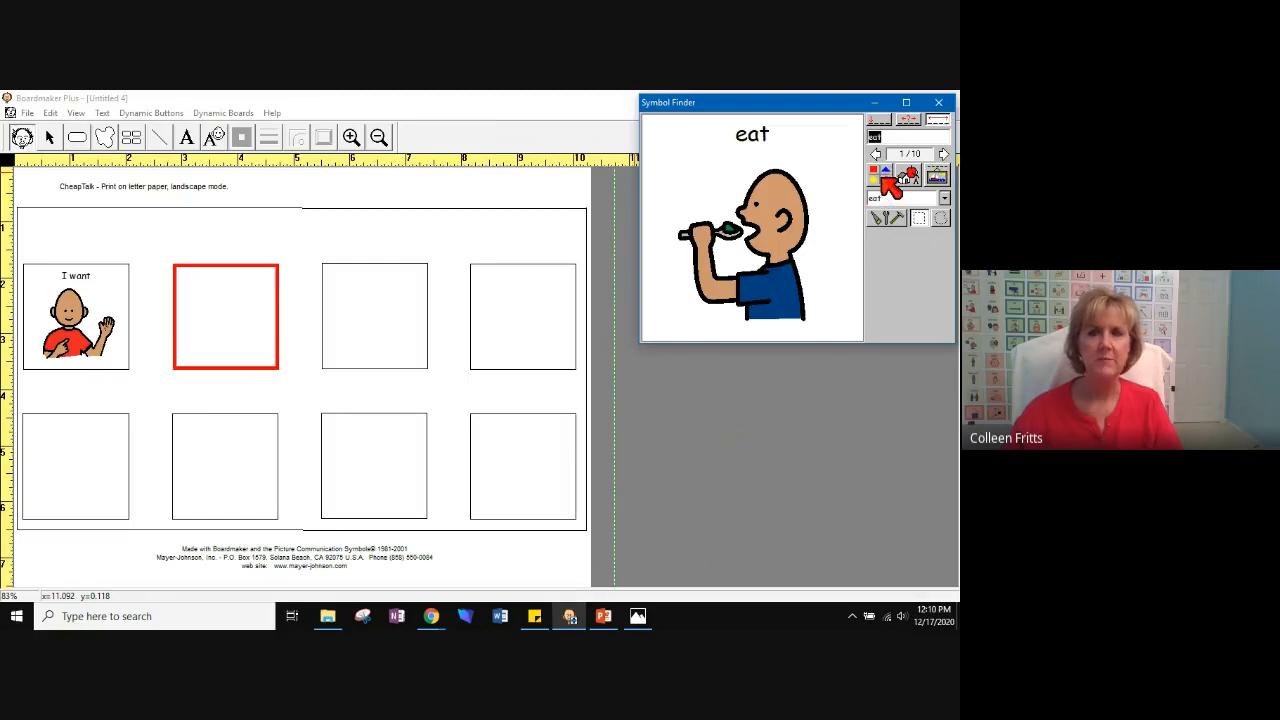
{"action": "left_click", "coordinate": [893, 184]}
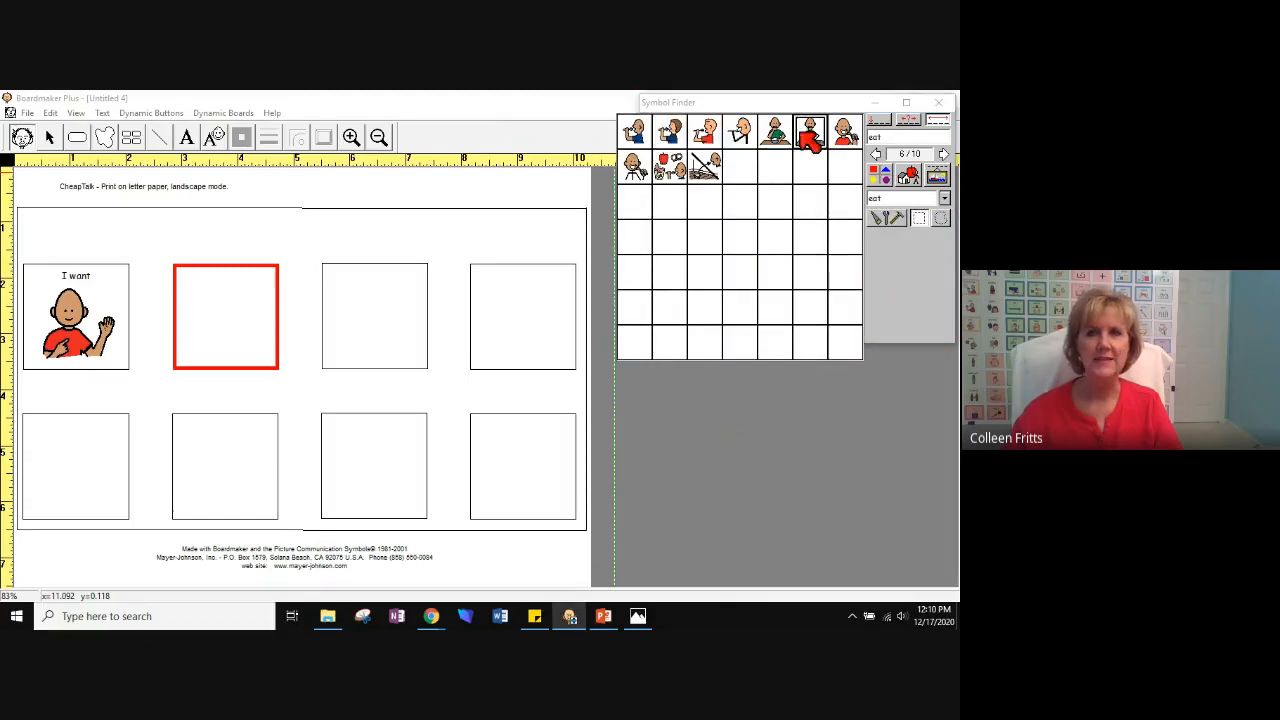
{"action": "left_click", "coordinate": [712, 176]}
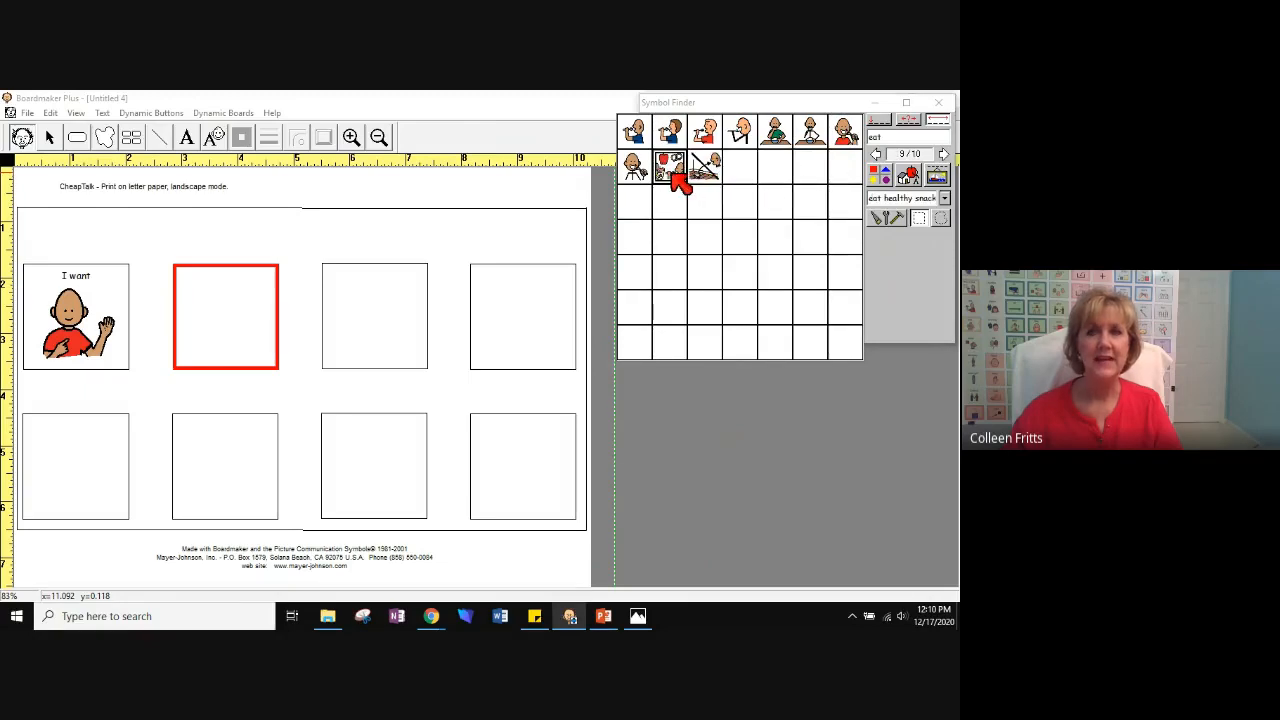
{"action": "left_click", "coordinate": [637, 133]}
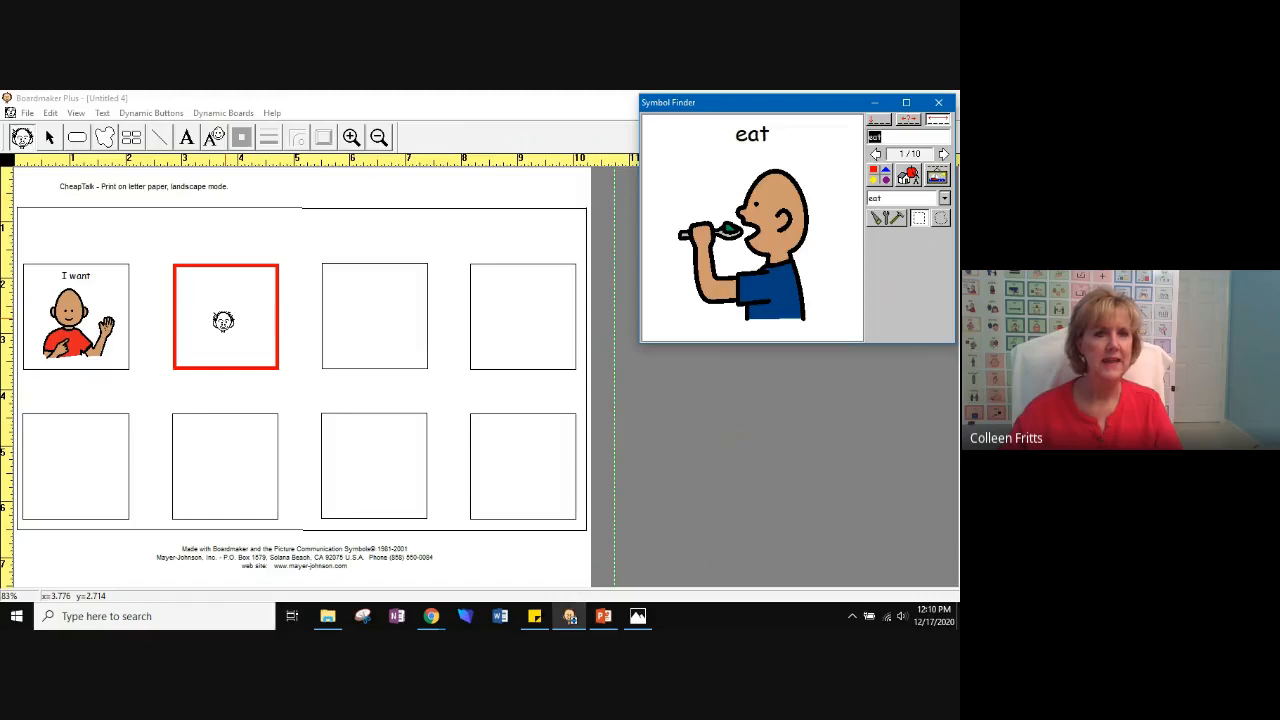
{"action": "left_click", "coordinate": [223, 321]}
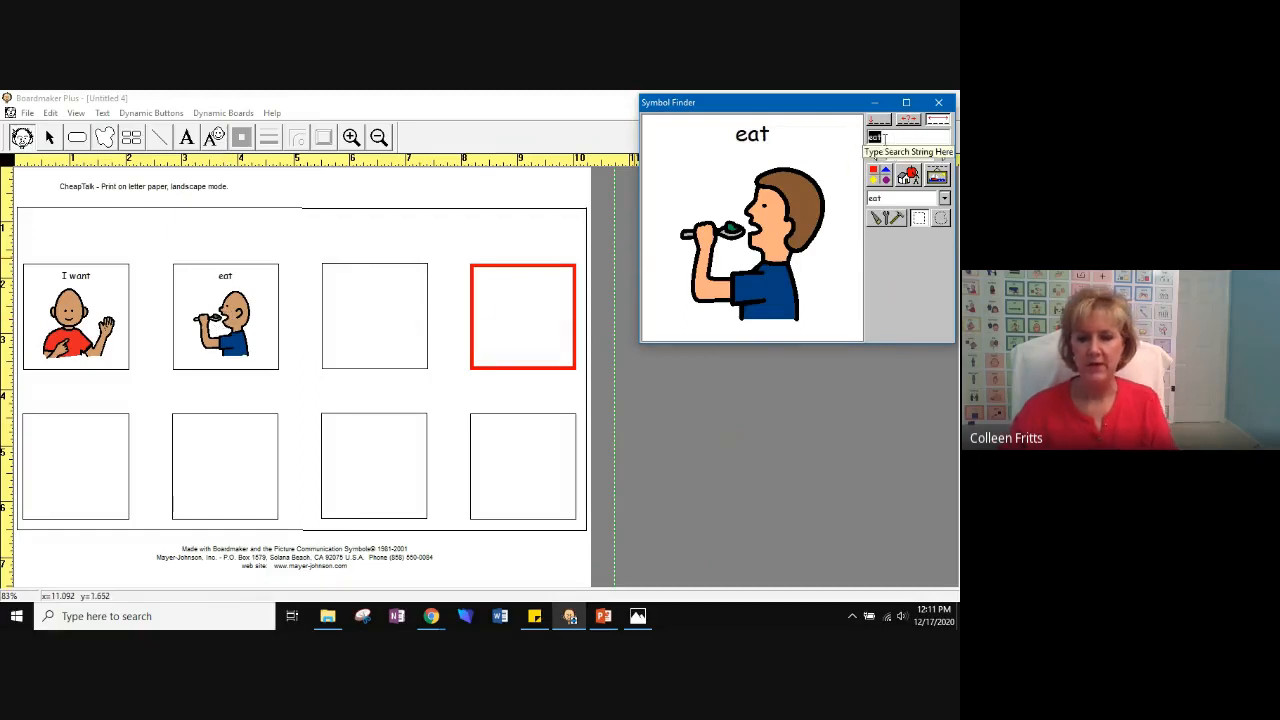
- Search the symbols for "drink" and place the bald person in an orange shirt drinking in the bottom row's second cell
{"action": "type", "text": "drink"}
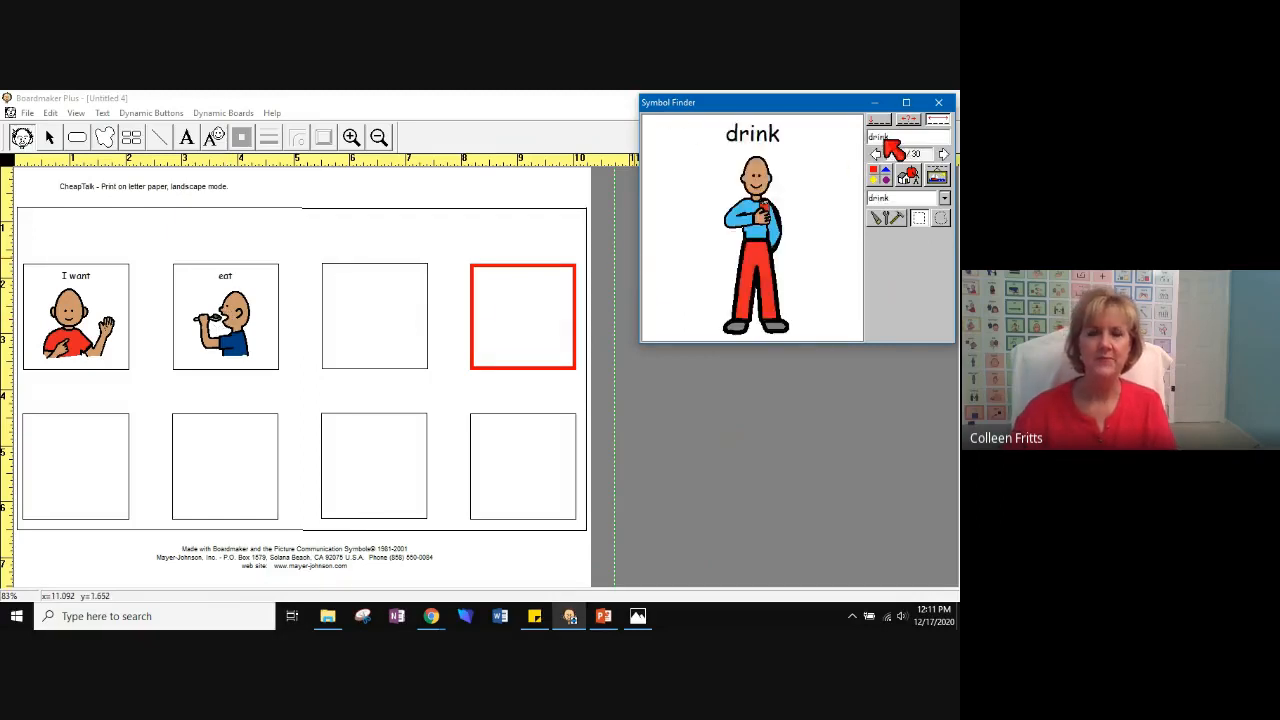
{"action": "left_click", "coordinate": [882, 174]}
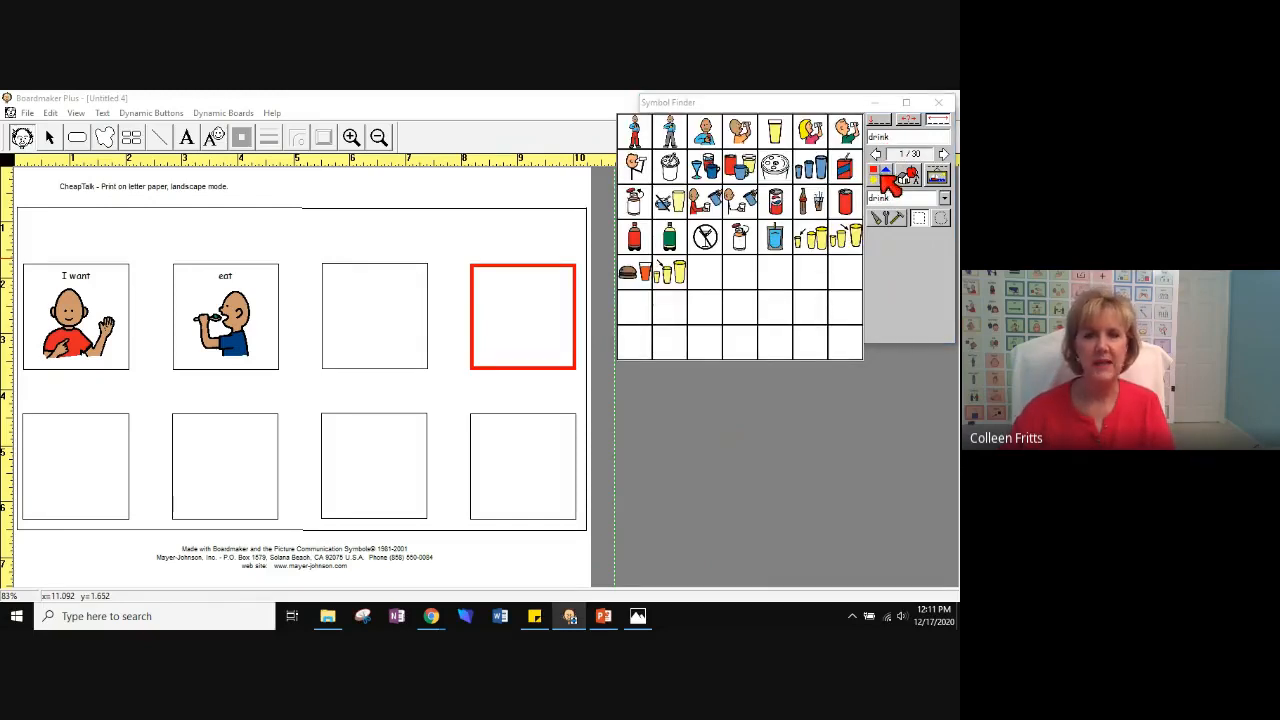
{"action": "left_click", "coordinate": [742, 134]}
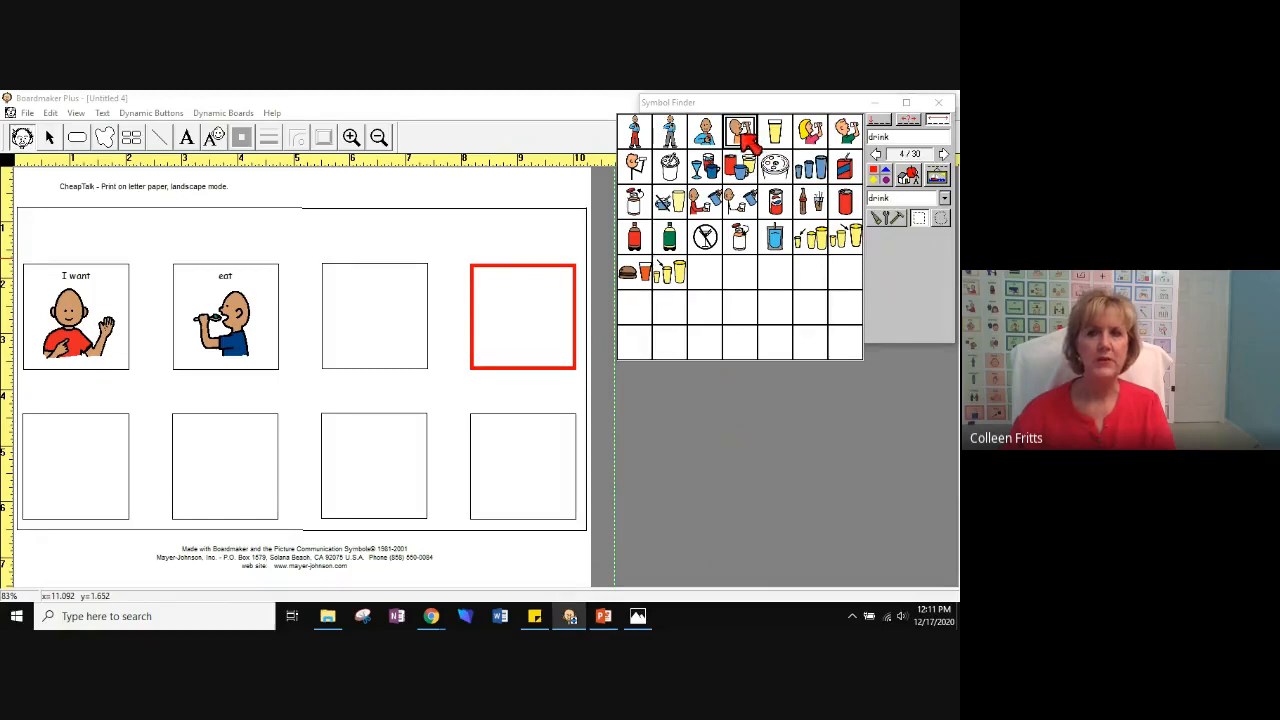
{"action": "left_click", "coordinate": [748, 142]}
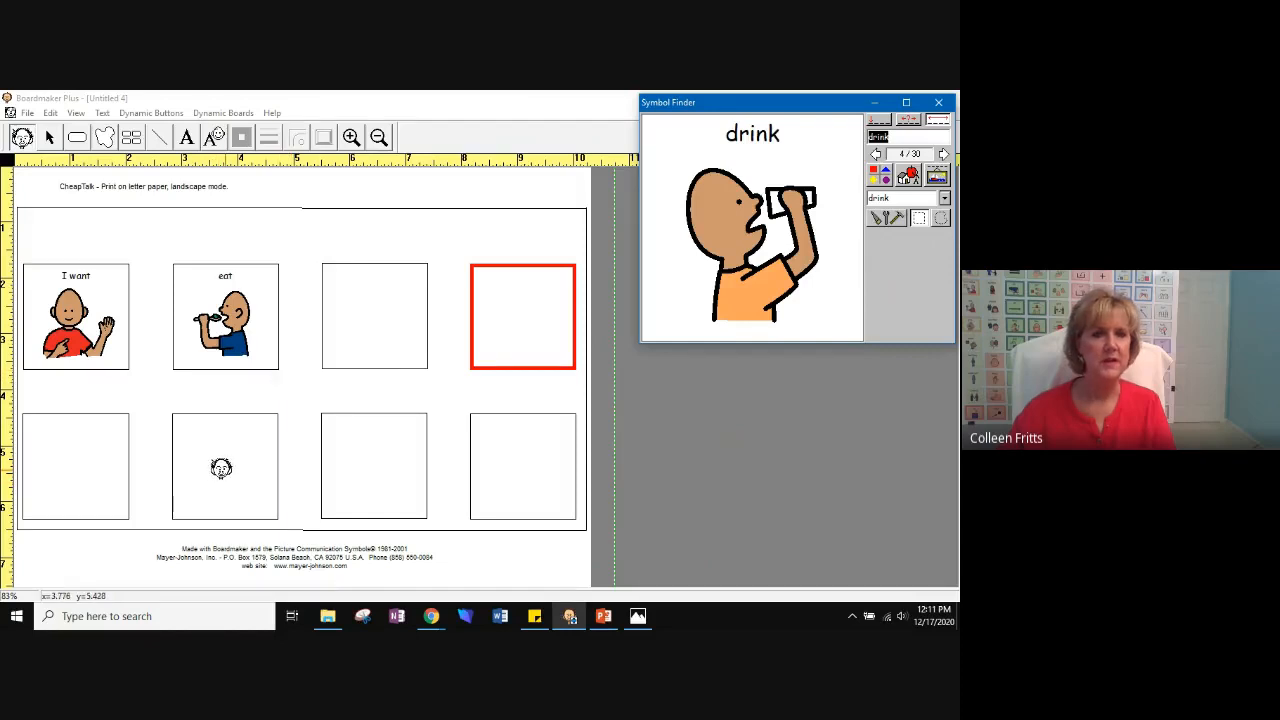
{"action": "left_click", "coordinate": [221, 467]}
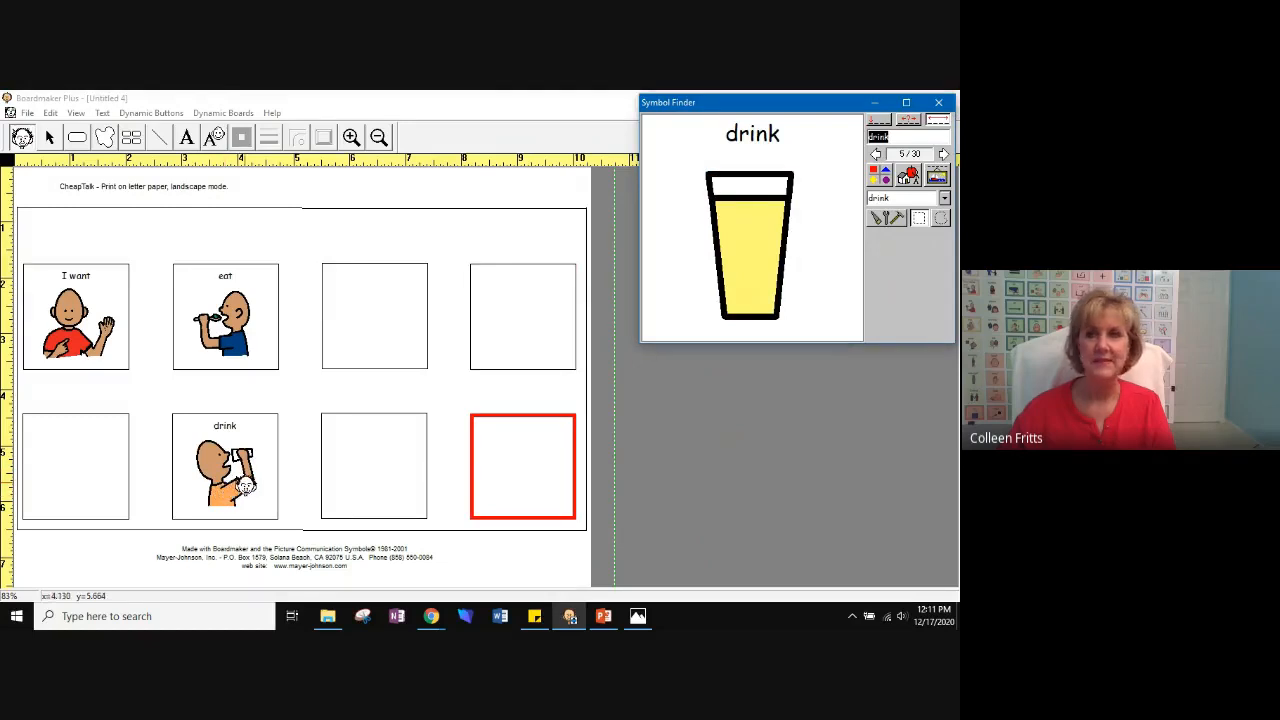
- Search the symbols for "snack" and place the symbol of a cracker and a glass in the top row's third cell
{"action": "type", "text": "sand"}
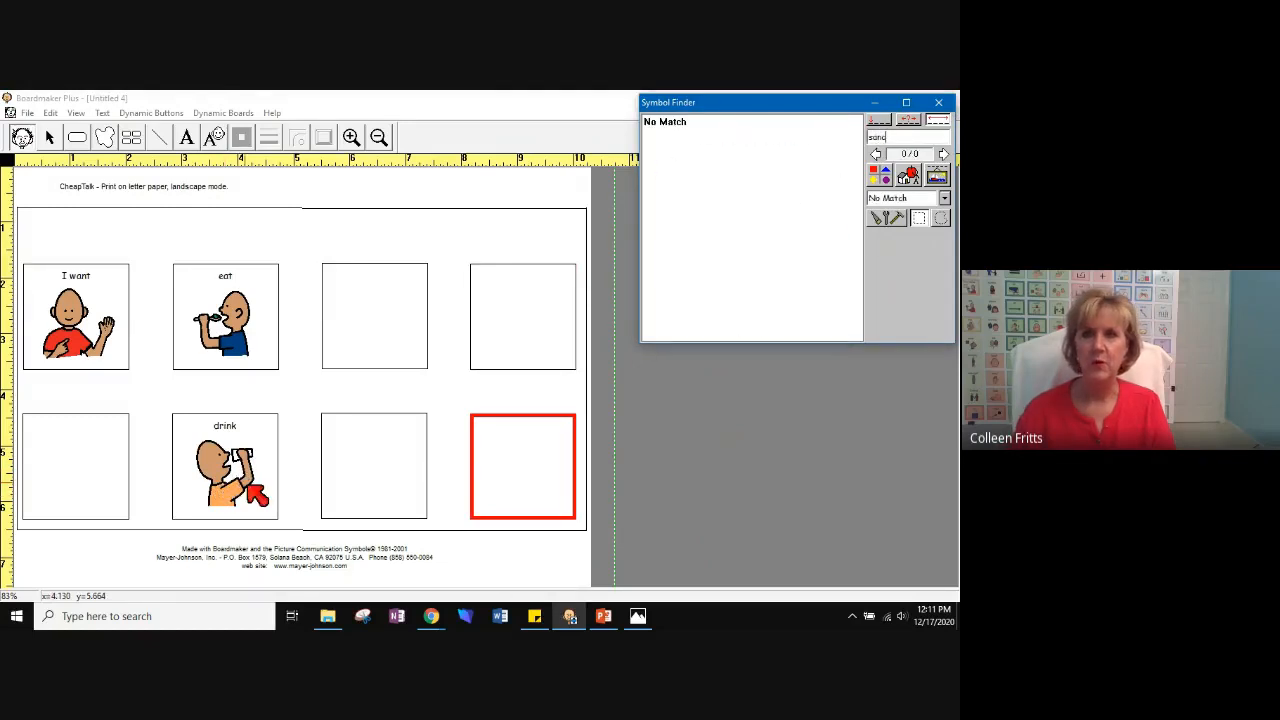
{"action": "key", "text": "BackSpace"}
{"action": "key", "text": "BackSpace"}
{"action": "key", "text": "BackSpace"}
{"action": "type", "text": "n"}
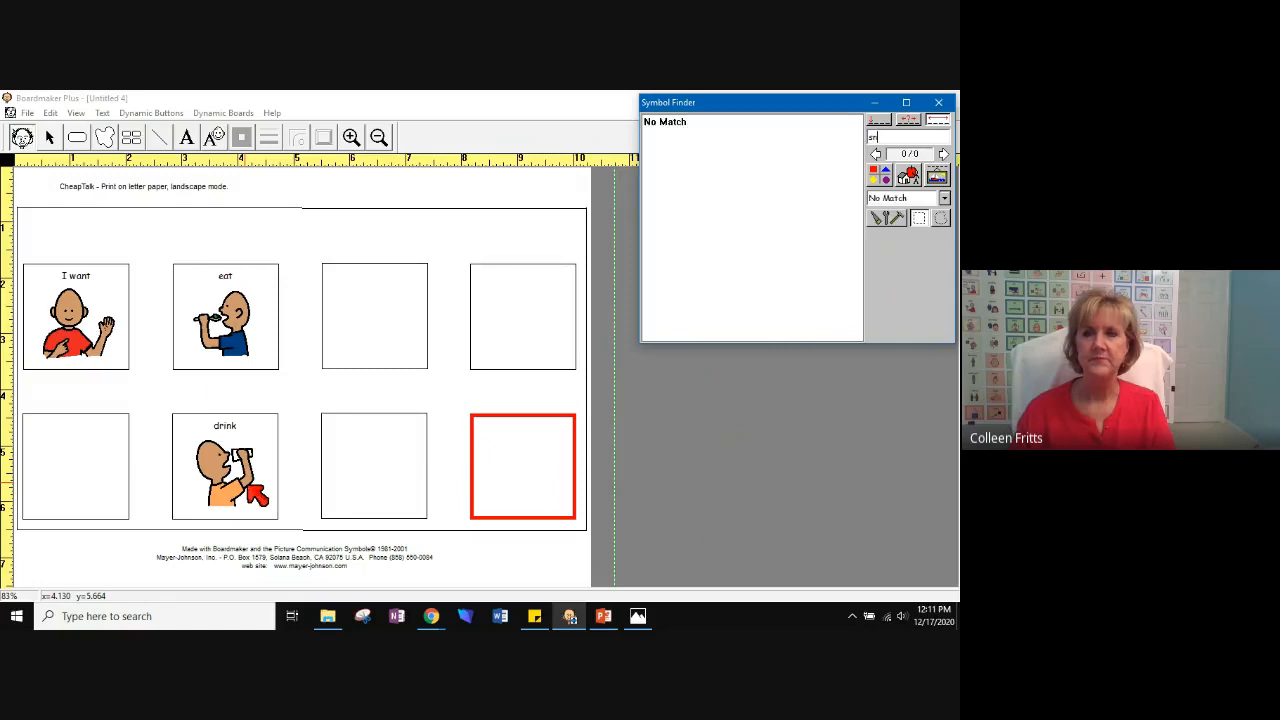
{"action": "type", "text": "ack"}
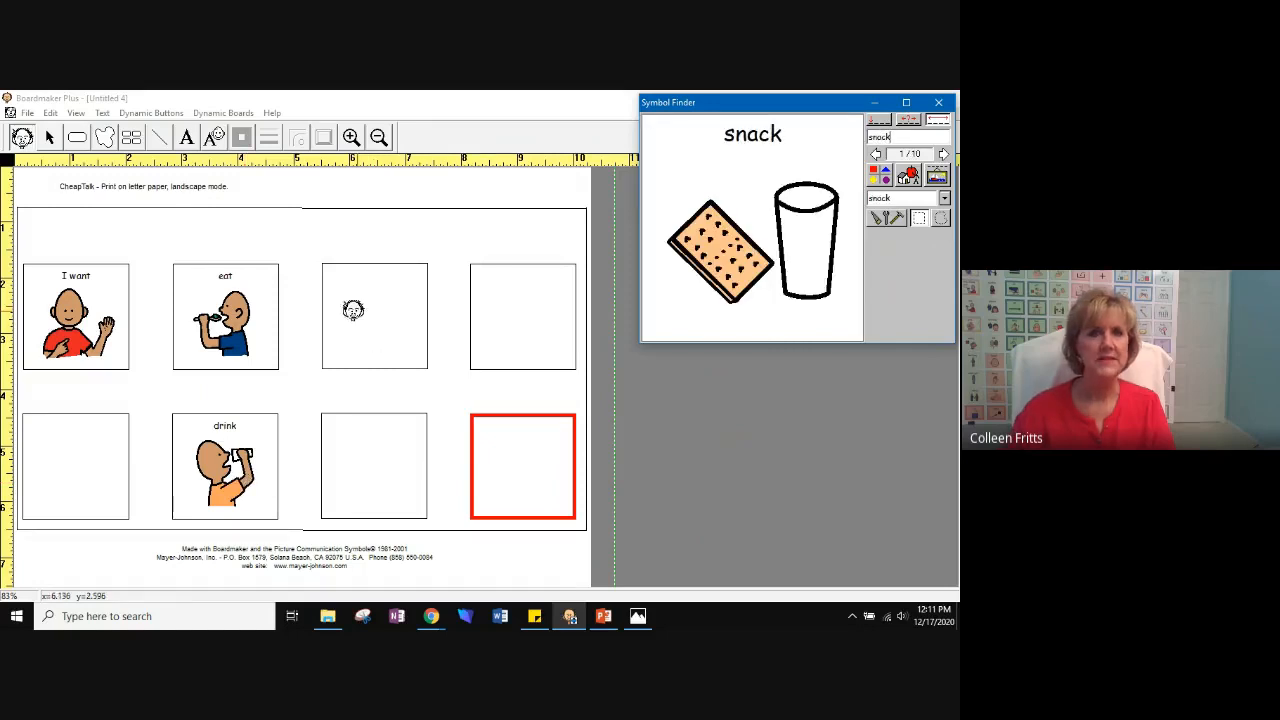
{"action": "left_click", "coordinate": [374, 311]}
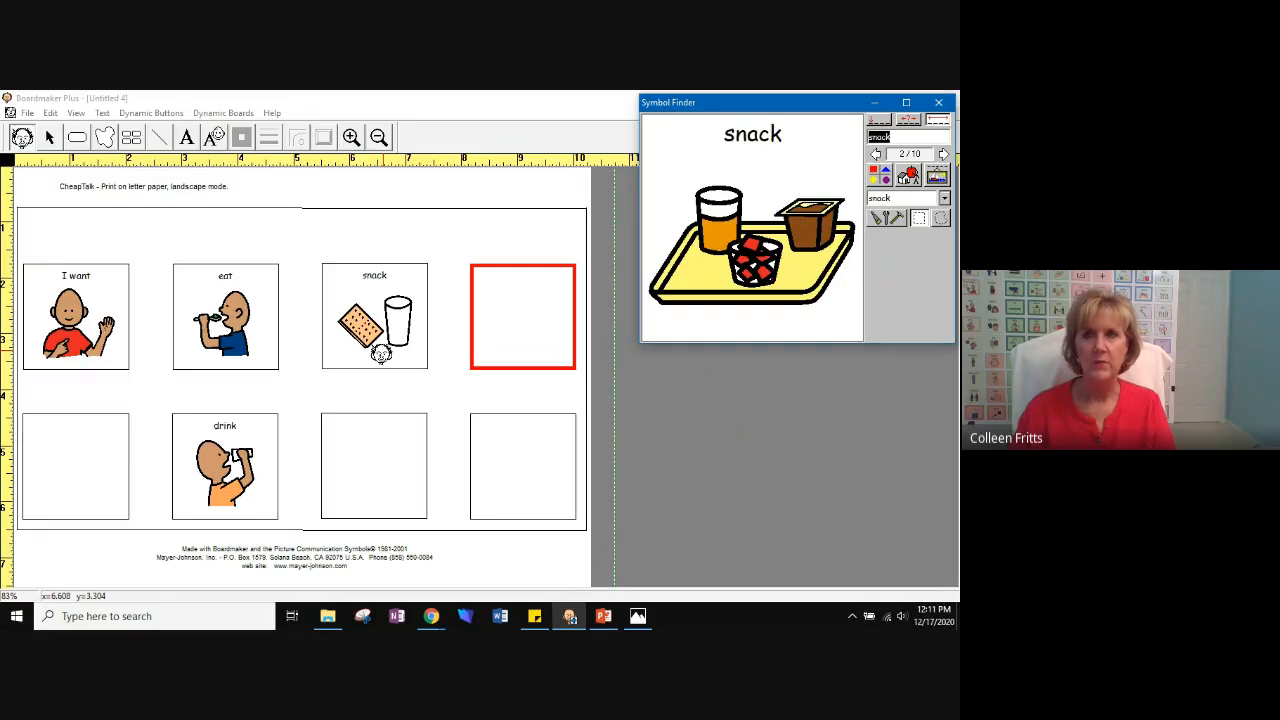
- Search the symbols for "water" and place the bottle with the green label in the bottom row's third cell
{"action": "type", "text": "water"}
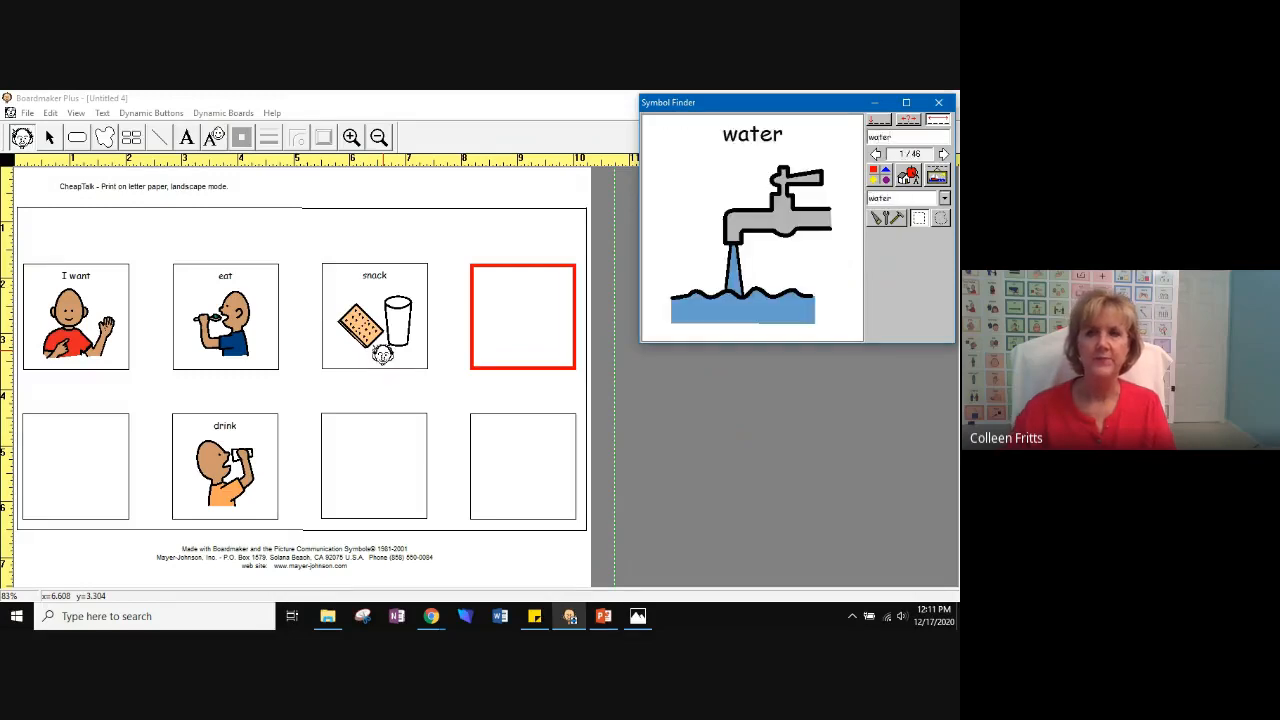
{"action": "left_click", "coordinate": [884, 178]}
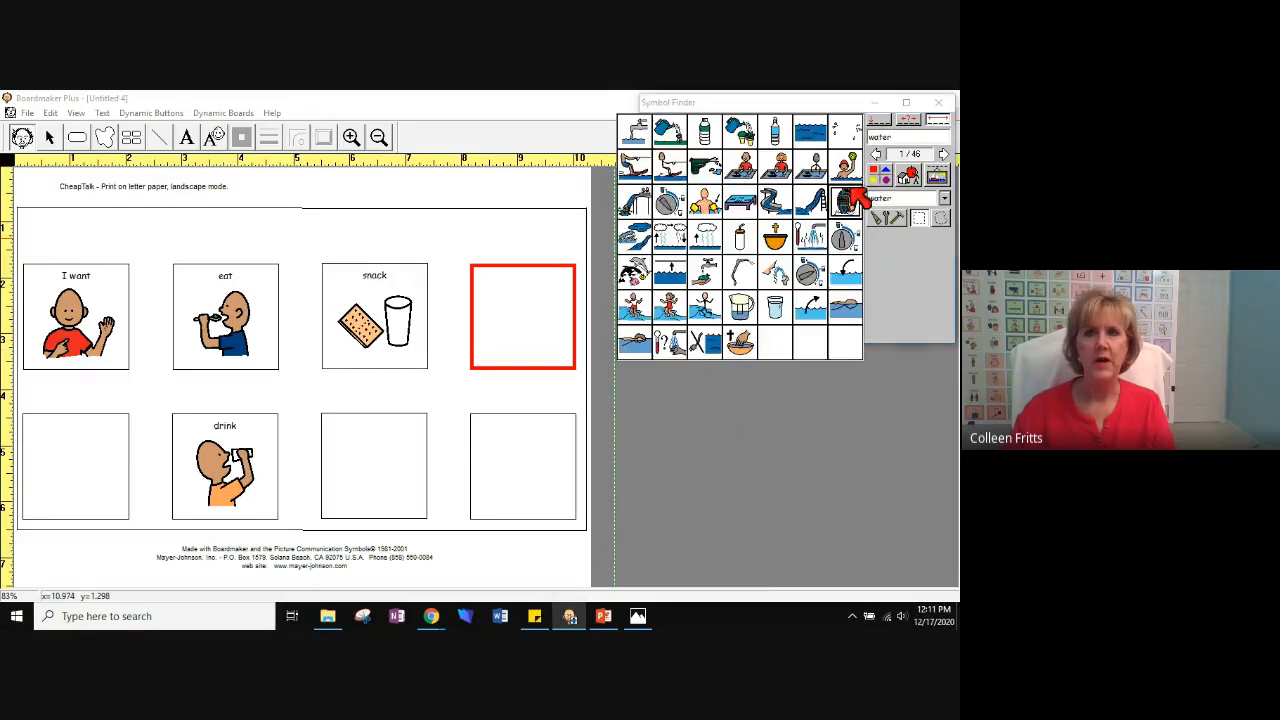
{"action": "left_click", "coordinate": [706, 132]}
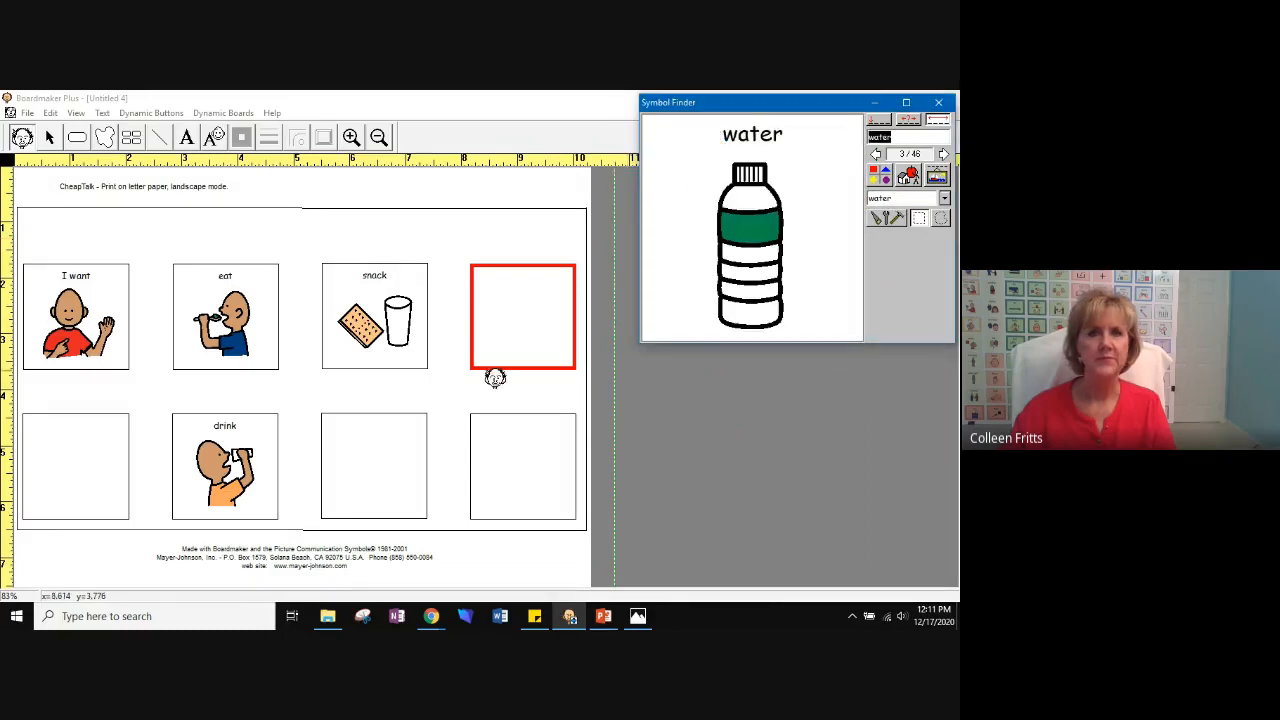
{"action": "left_click", "coordinate": [372, 455]}
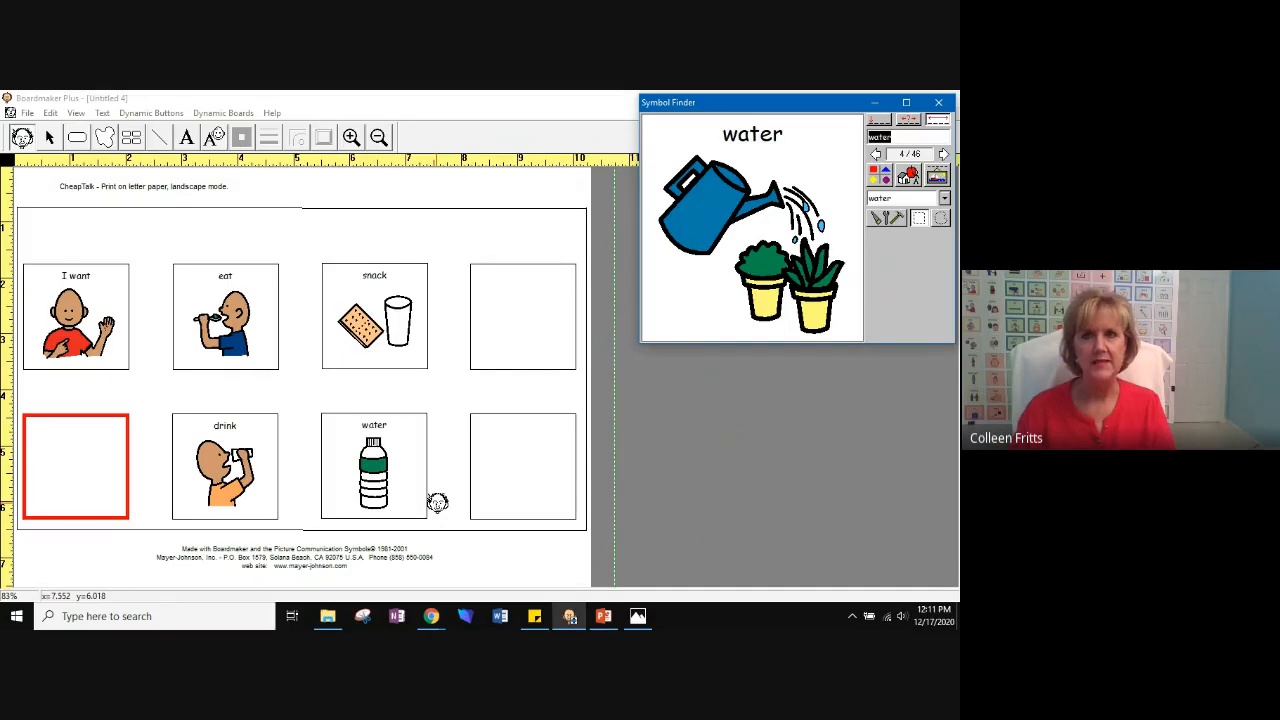
- Search the symbols for "more" and place the light-skinned signing hands with touching fingertips in the top row's fourth cell
{"action": "type", "text": "mor"}
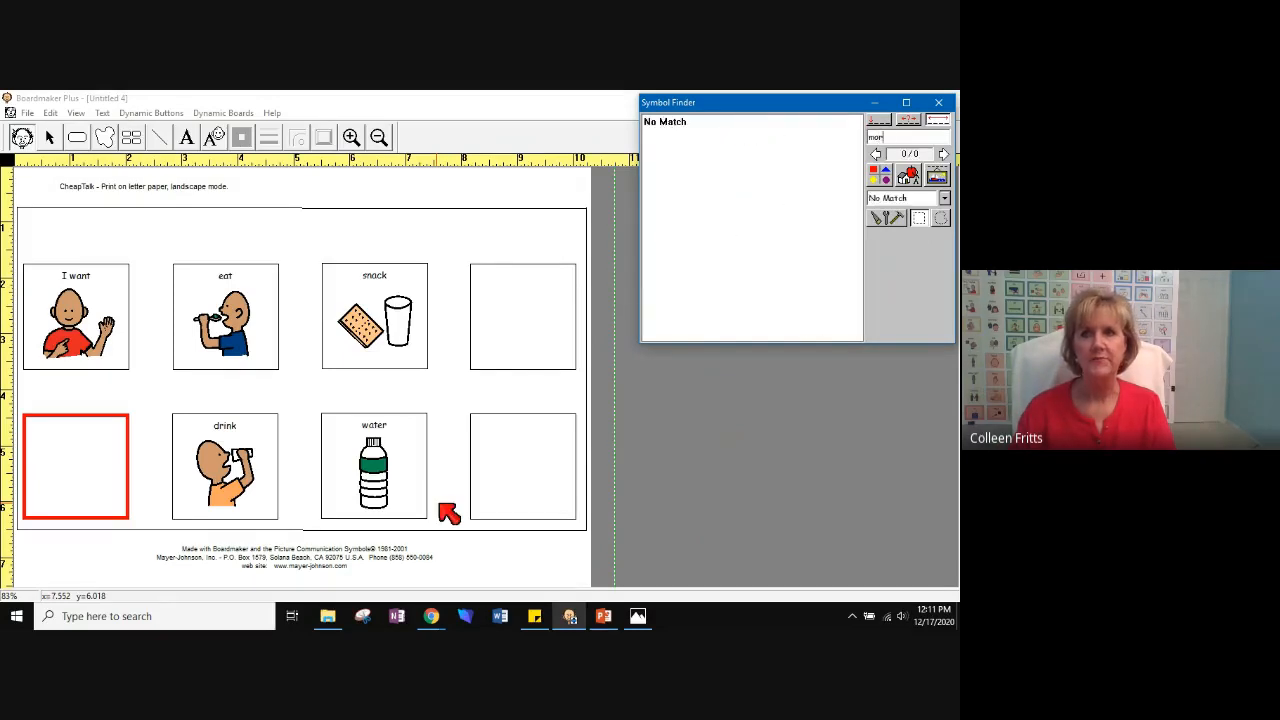
{"action": "type", "text": "e"}
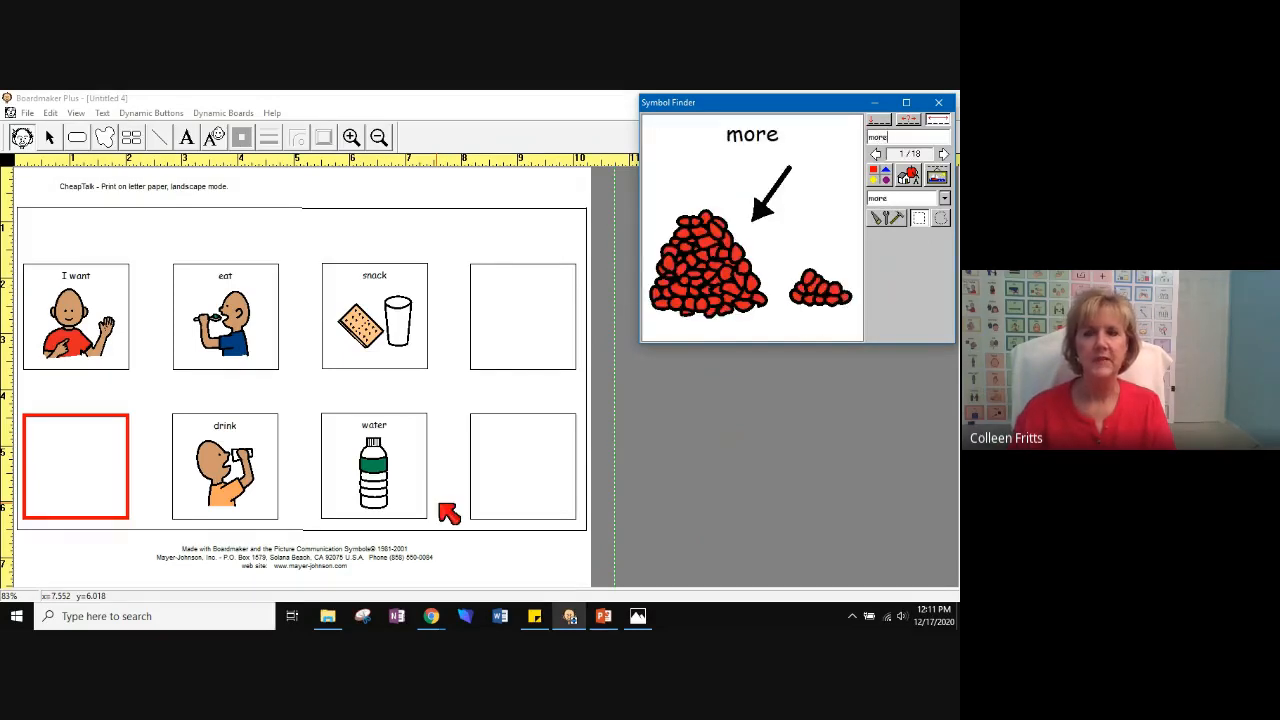
{"action": "left_click", "coordinate": [884, 179]}
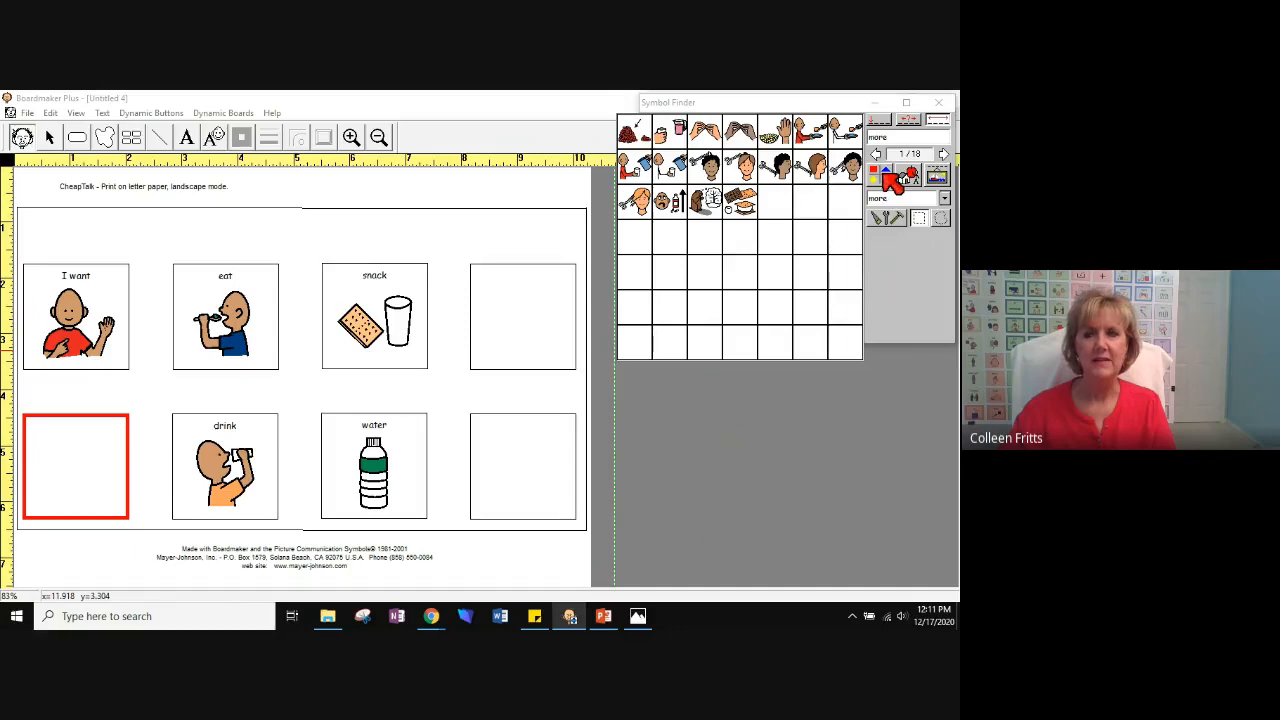
{"action": "left_click", "coordinate": [706, 138]}
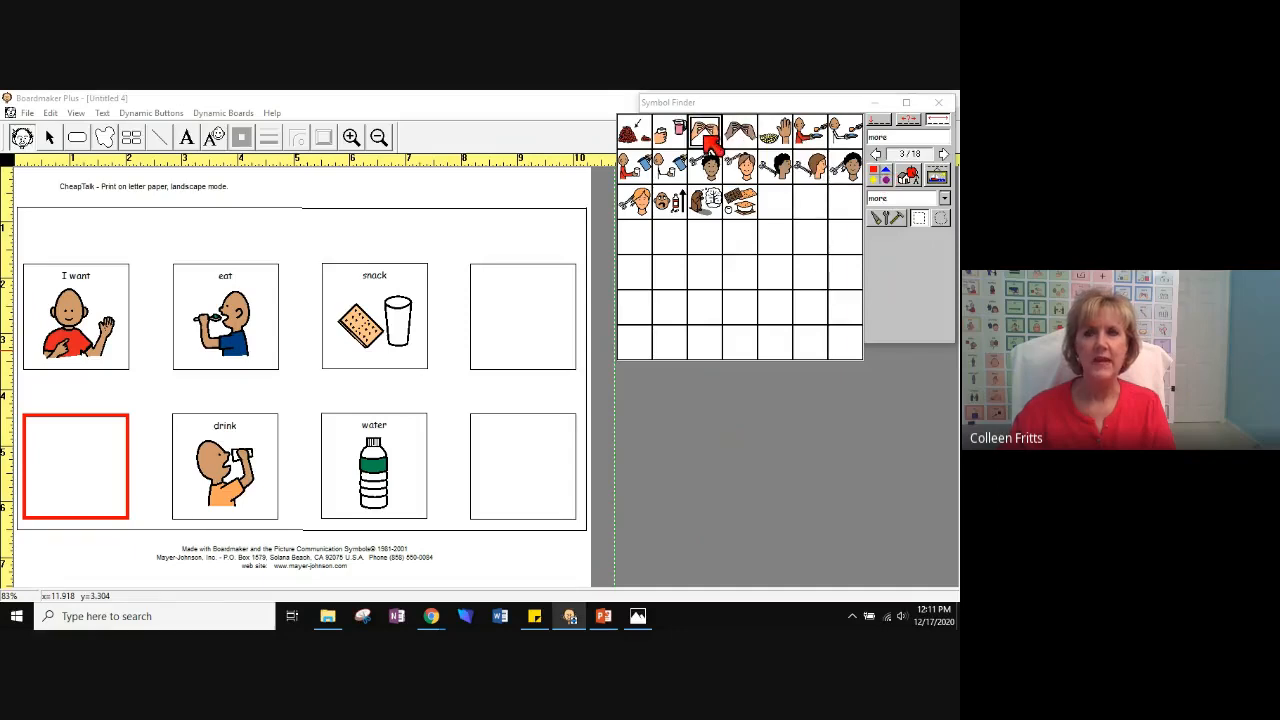
{"action": "double_click", "coordinate": [708, 140]}
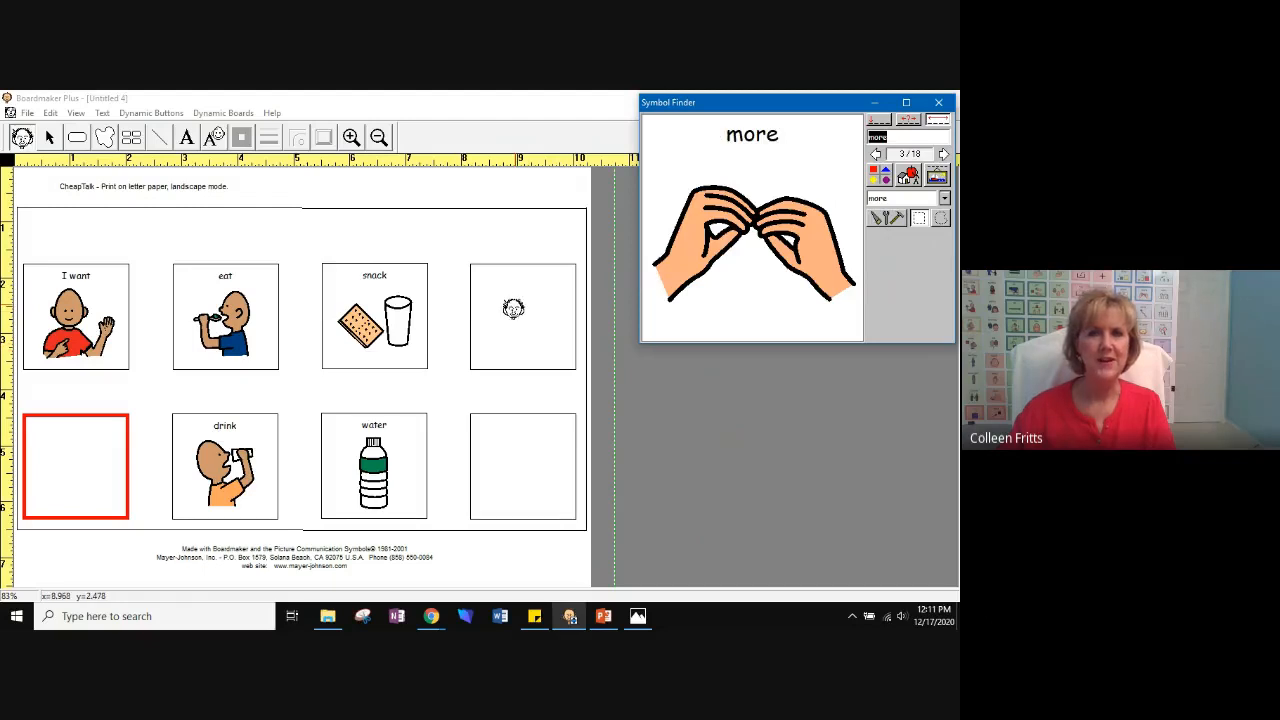
{"action": "left_click", "coordinate": [513, 308]}
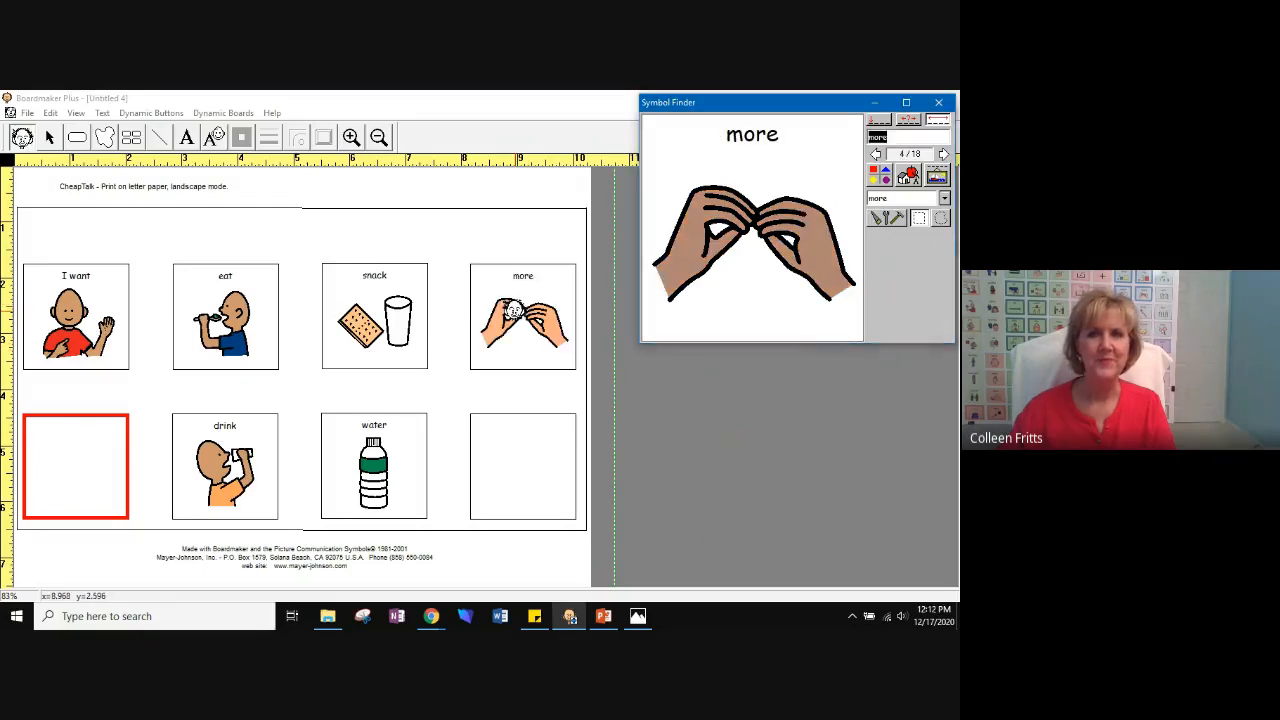
- Search the symbols for "all done" and place the signing person in a blue shirt in the bottom row's fourth cell
{"action": "type", "text": "allf"}
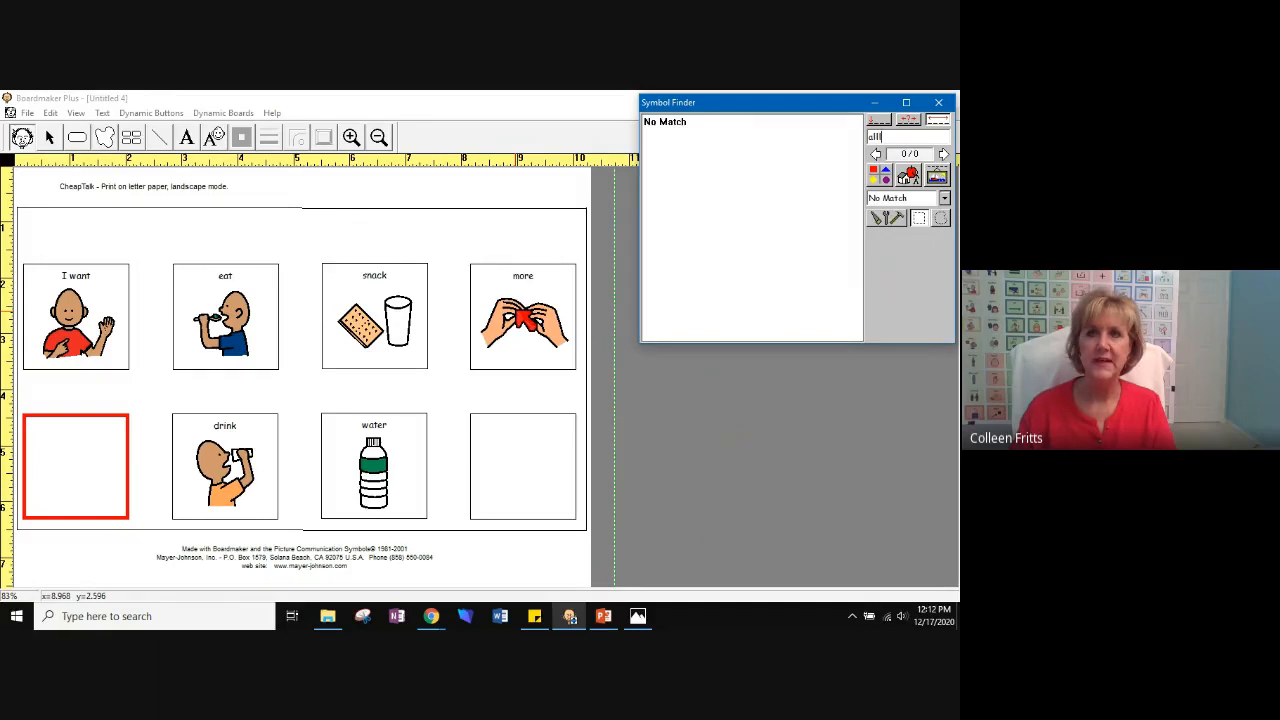
{"action": "key", "text": "BackSpace"}
{"action": "type", "text": "d"}
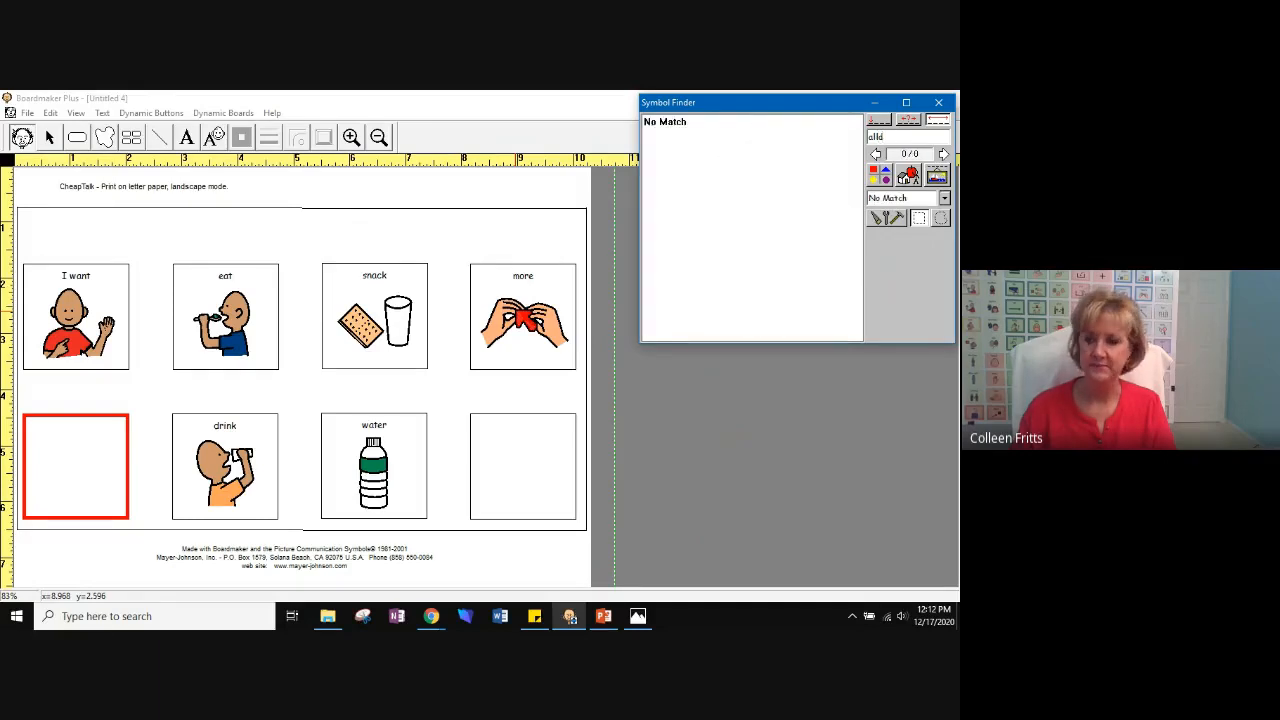
{"action": "key", "text": "BackSpace"}
{"action": "type", "text": "d"}
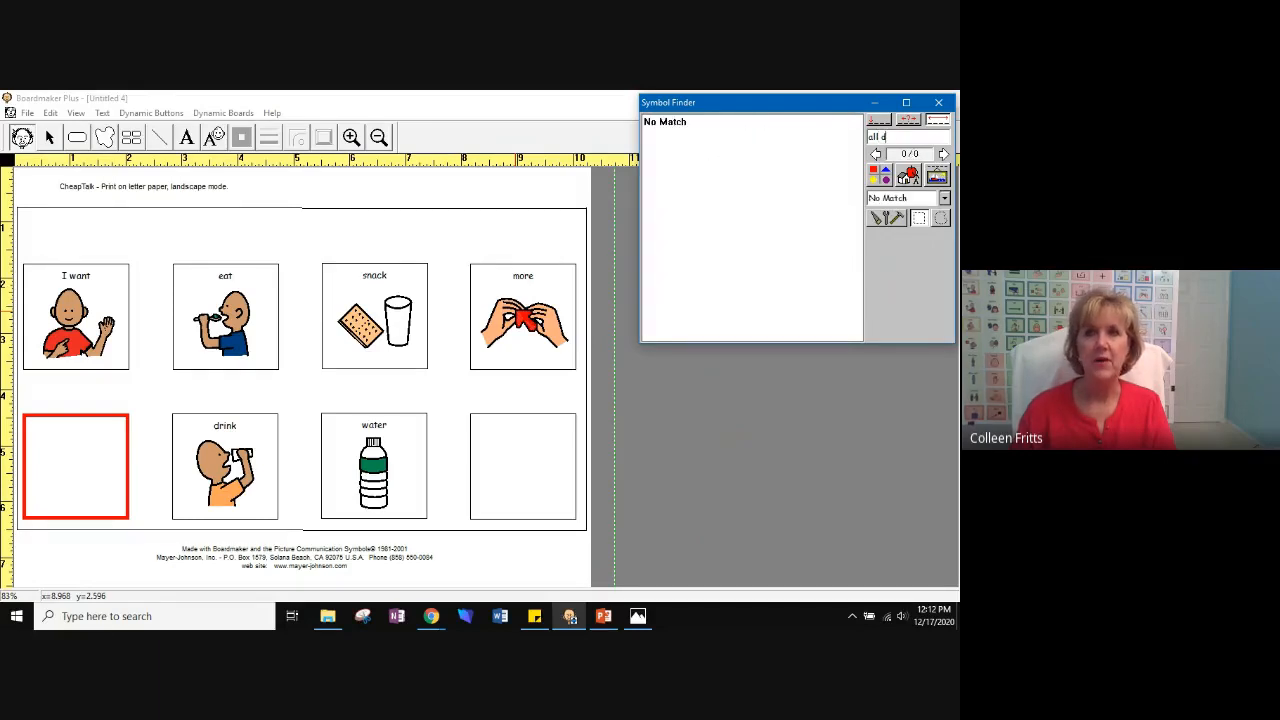
{"action": "type", "text": "one"}
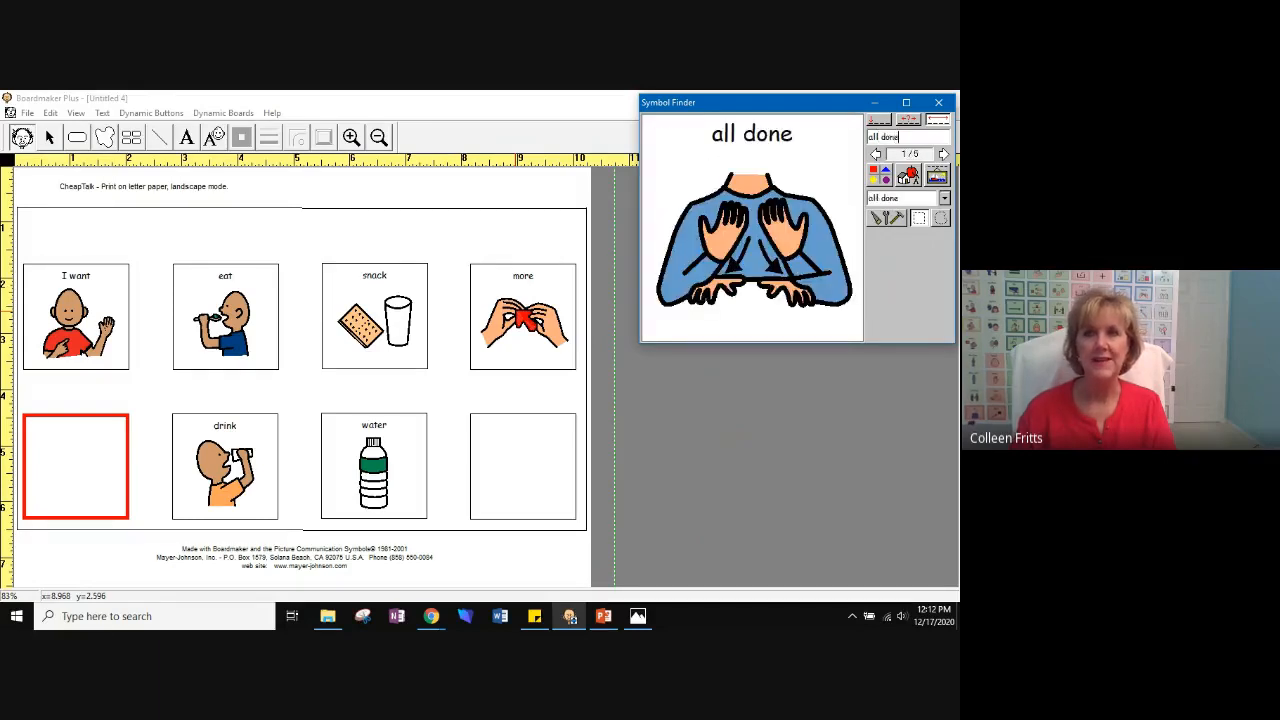
{"action": "left_click", "coordinate": [881, 178]}
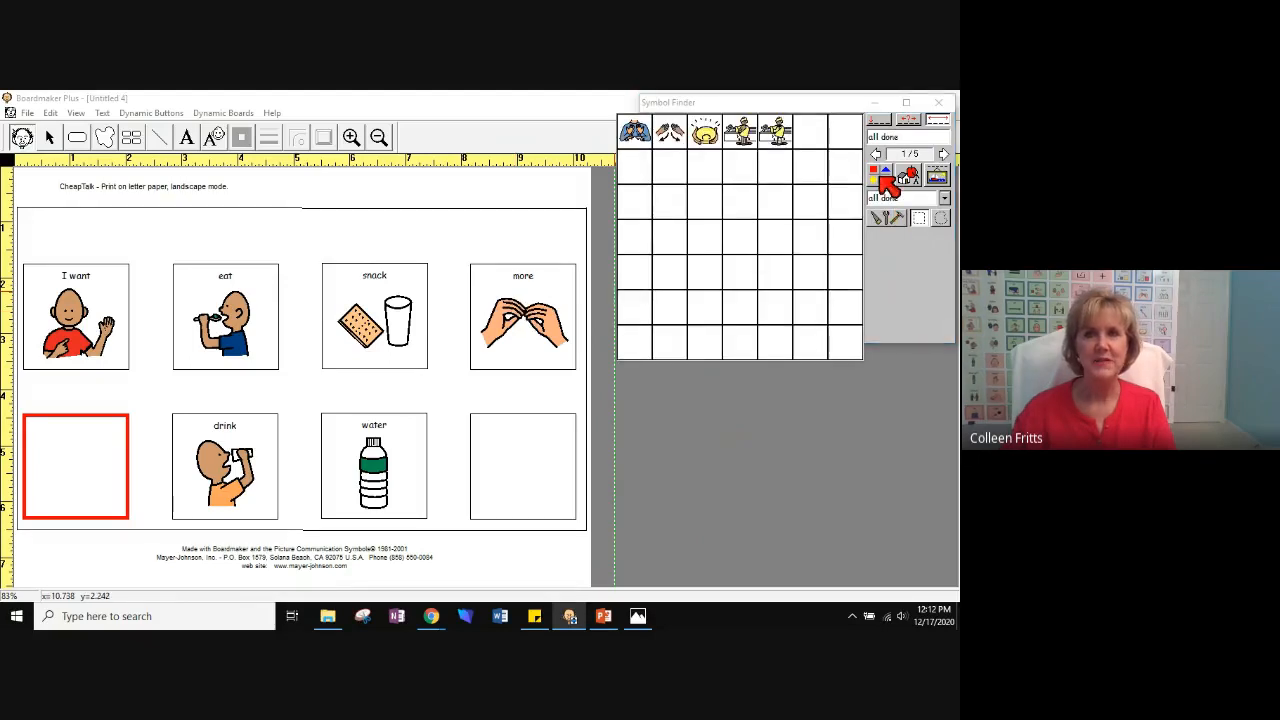
{"action": "left_click", "coordinate": [882, 180]}
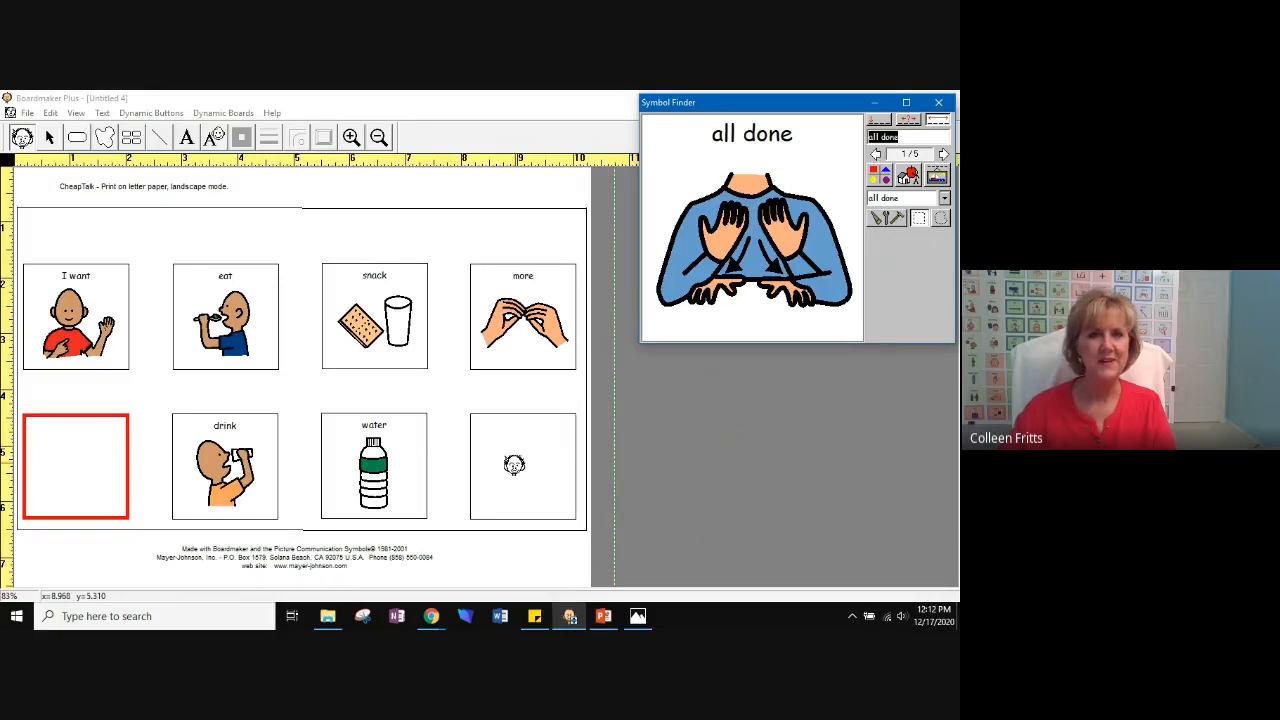
{"action": "left_click", "coordinate": [514, 464]}
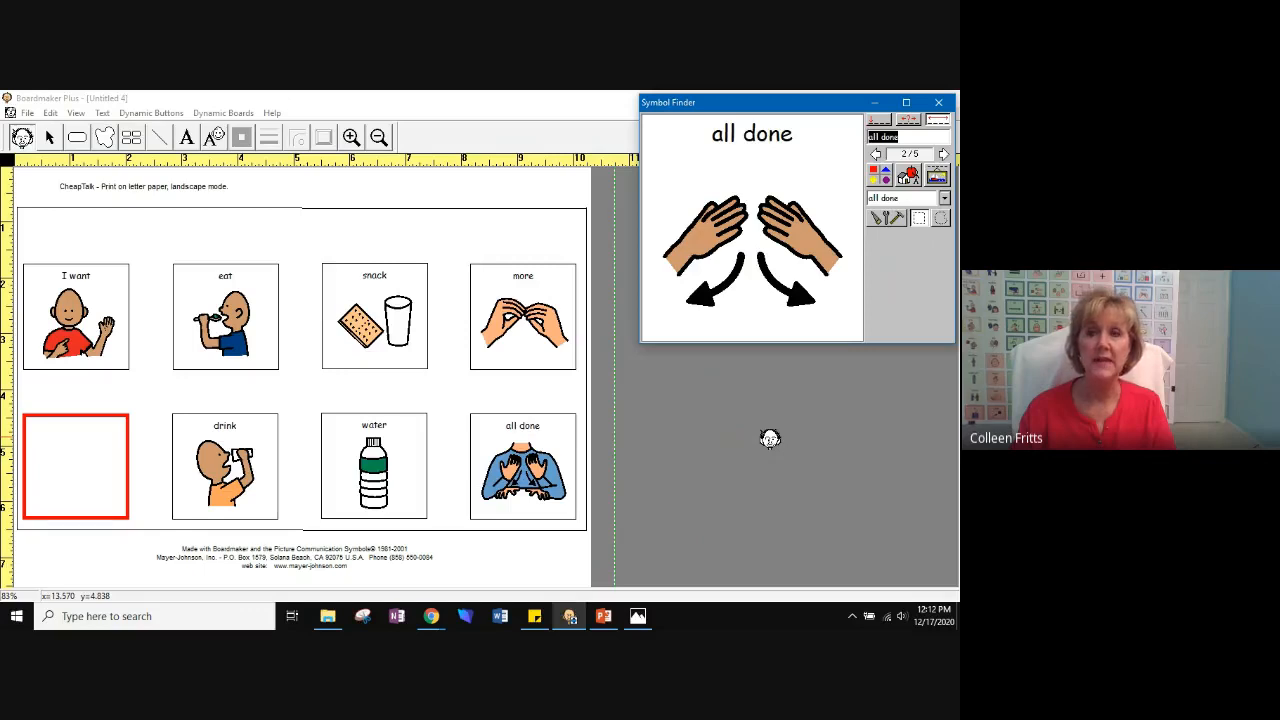
- Search the symbols for "not on this board" and place the crossed-out grid symbol in the bottom row's first cell
{"action": "type", "text": "not on th"}
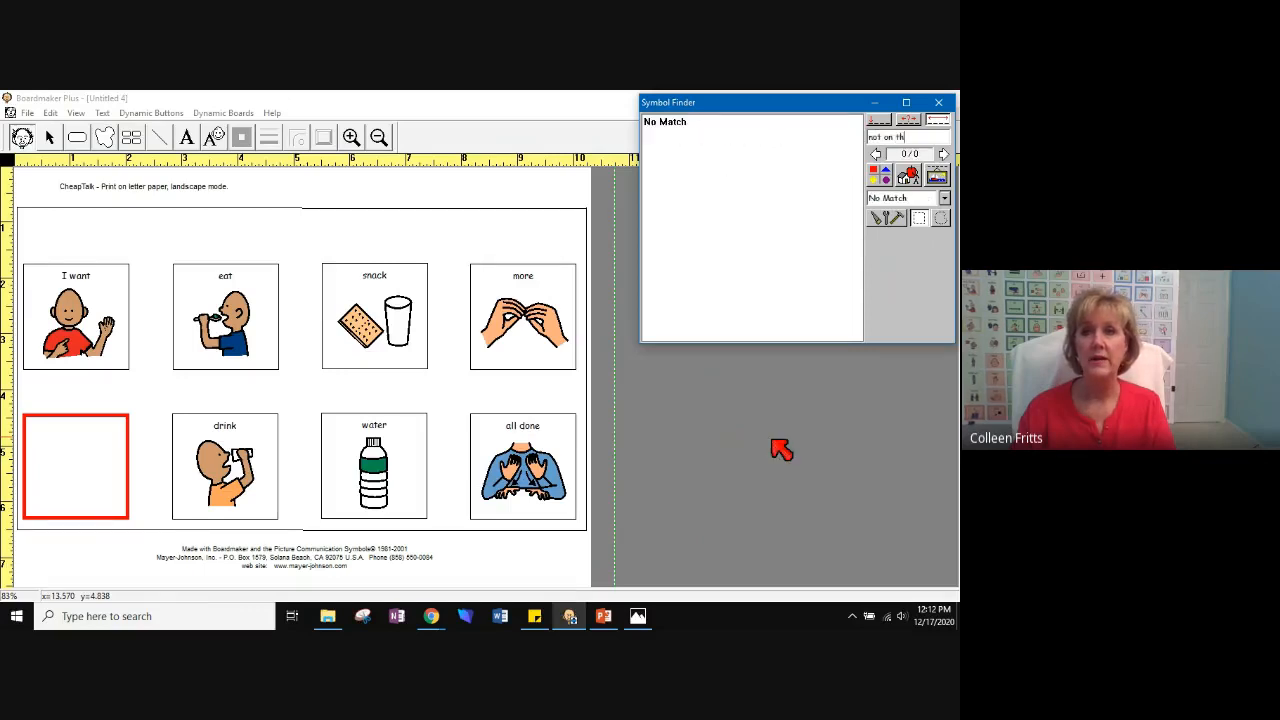
{"action": "type", "text": "is board"}
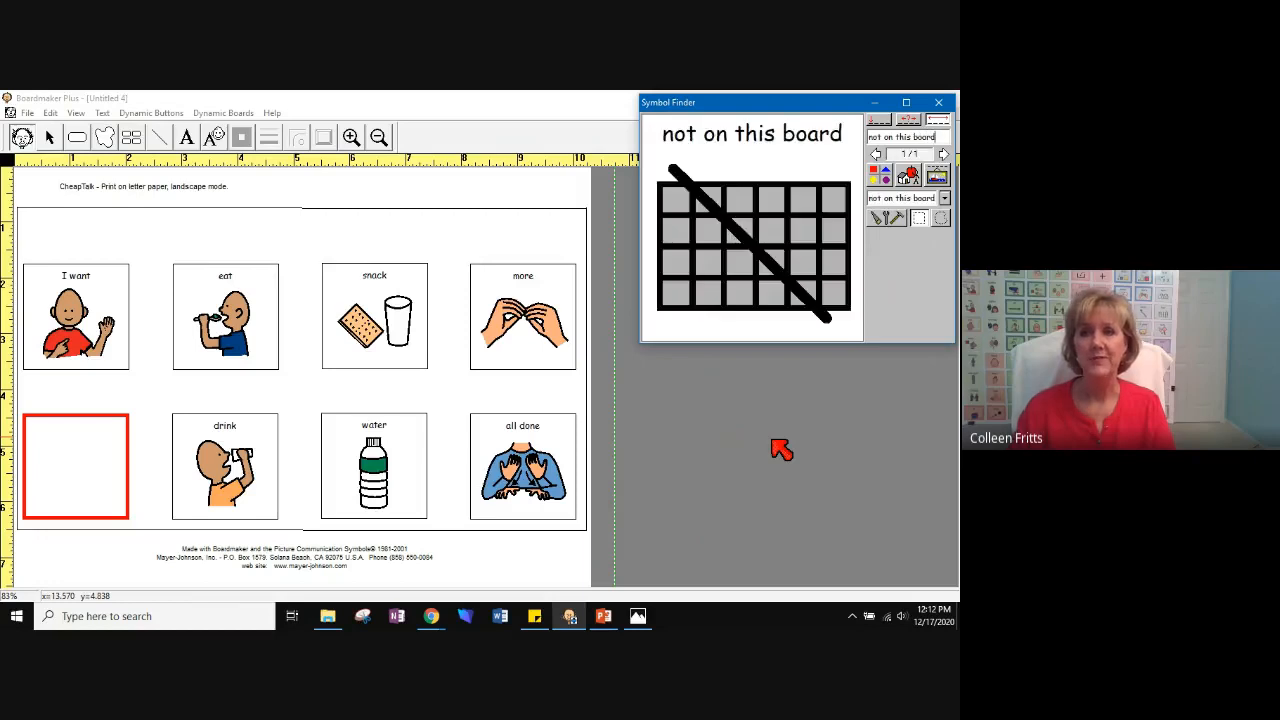
{"action": "left_click", "coordinate": [75, 458]}
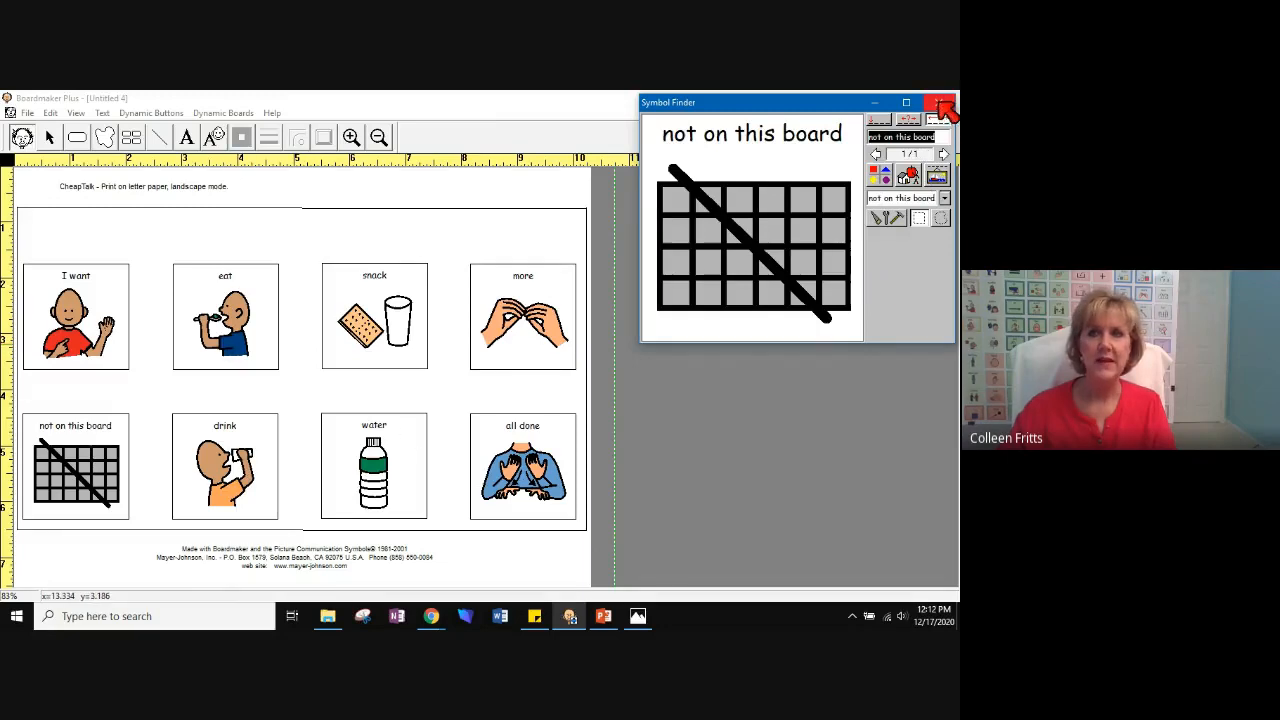
- Leave the Symbol Finder for the selection tool and save the board as "ct8 snack" in the My Boards folder
{"action": "left_click", "coordinate": [52, 141]}
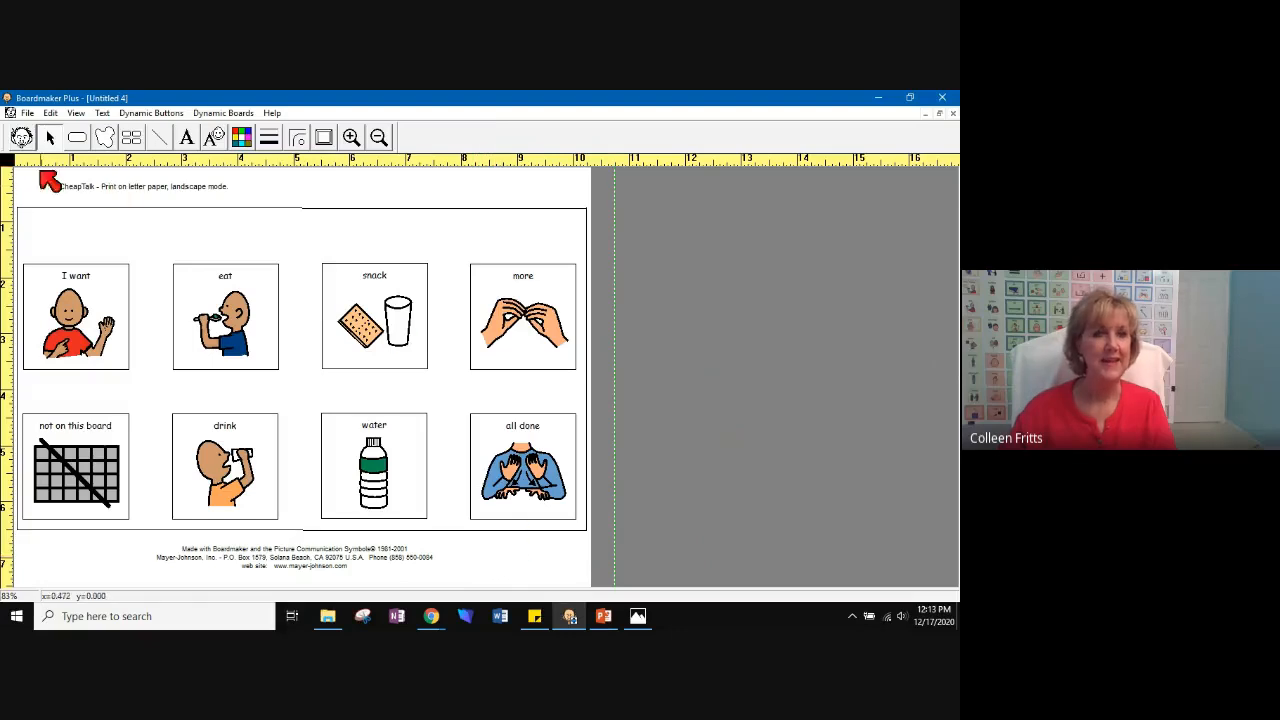
{"action": "left_click", "coordinate": [28, 113]}
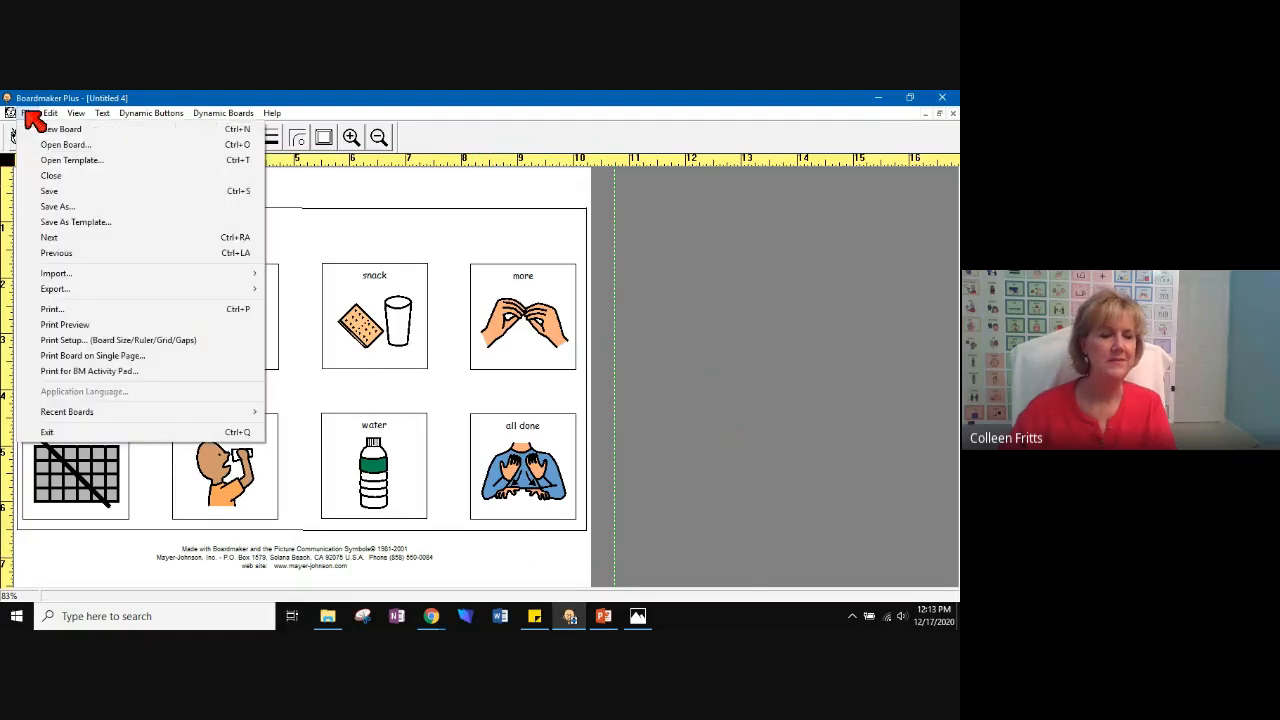
{"action": "left_click", "coordinate": [52, 207]}
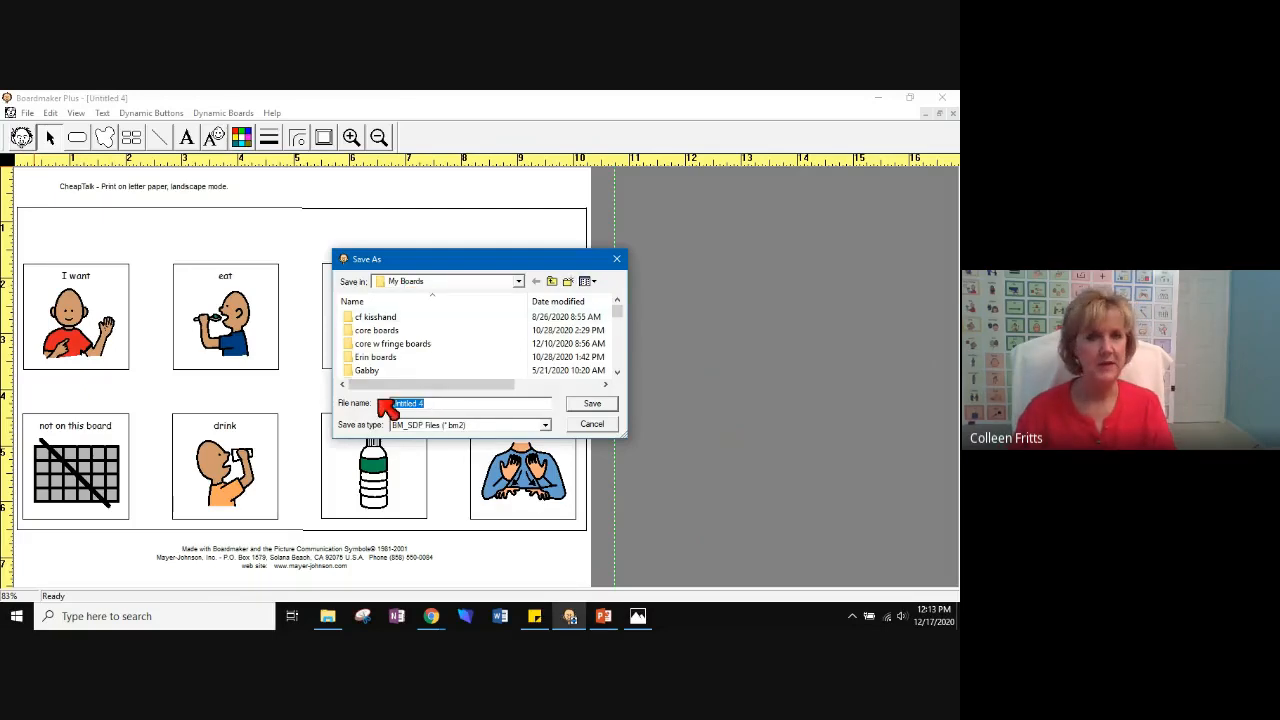
{"action": "type", "text": "ct"}
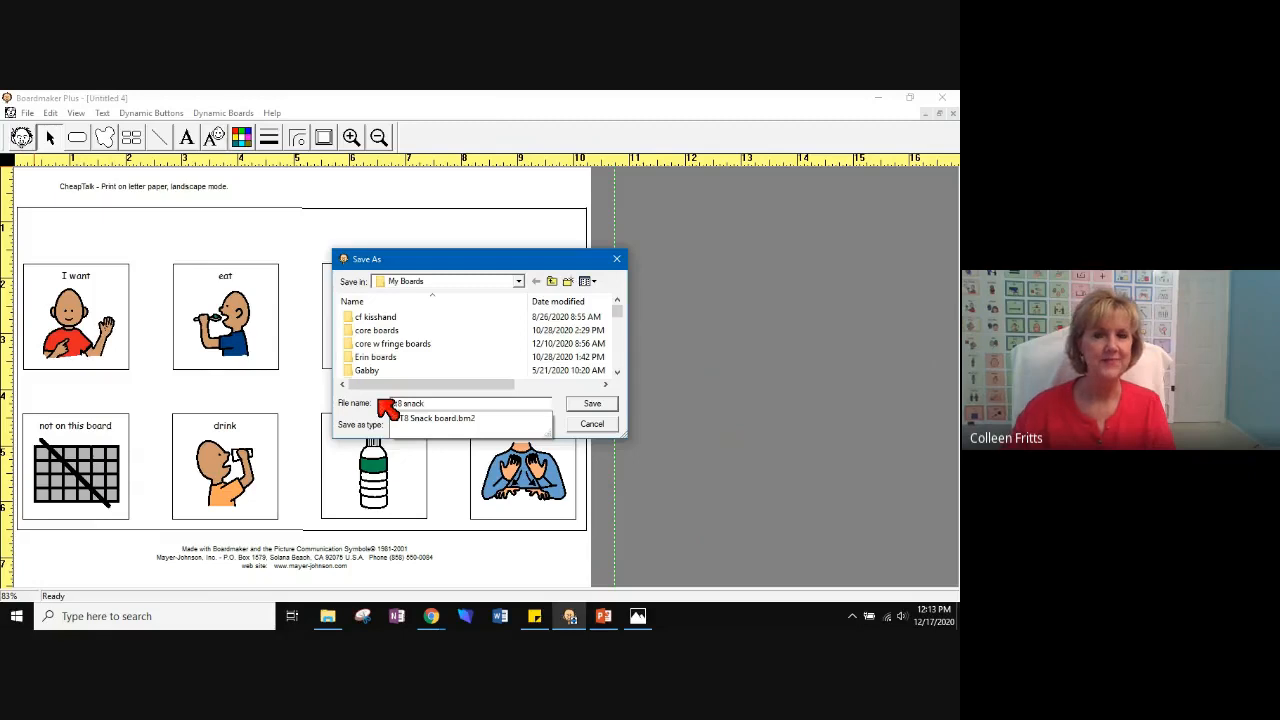
{"action": "type", "text": "8 snack"}
{"action": "left_click", "coordinate": [594, 406]}
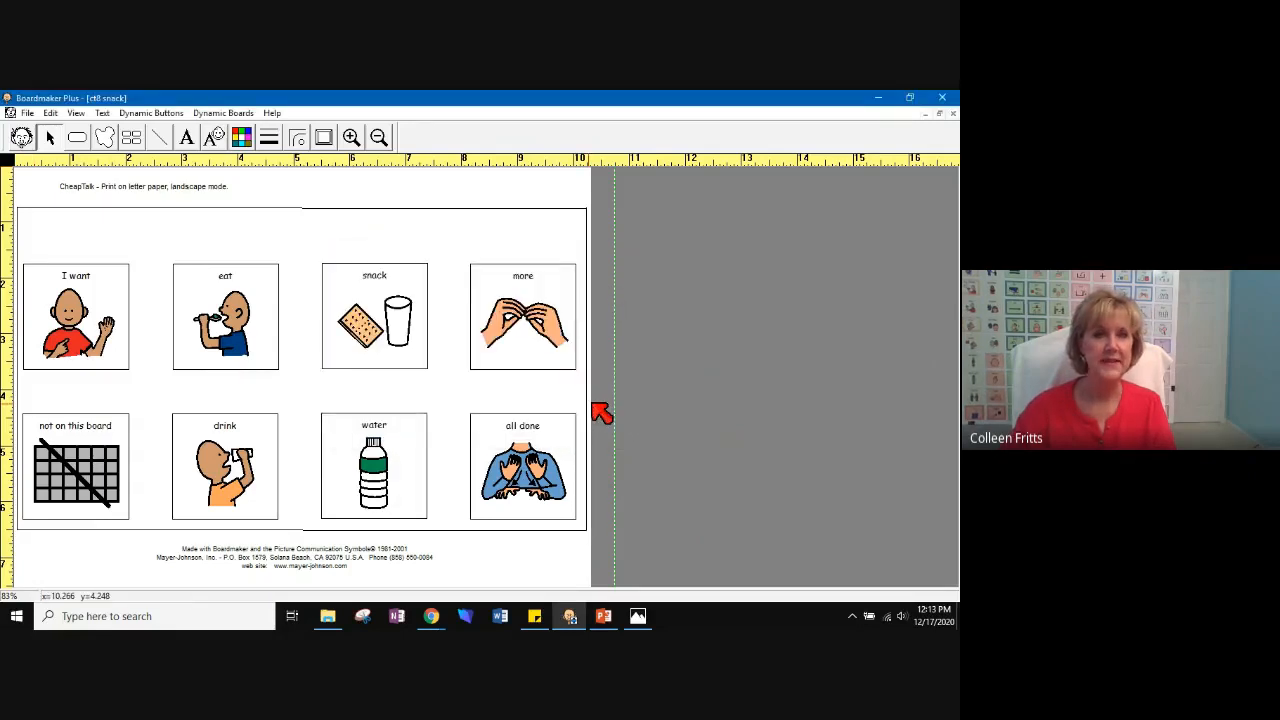
- Open the print settings for the board to review the printer and copy options, and close them without printing
{"action": "left_click", "coordinate": [28, 114]}
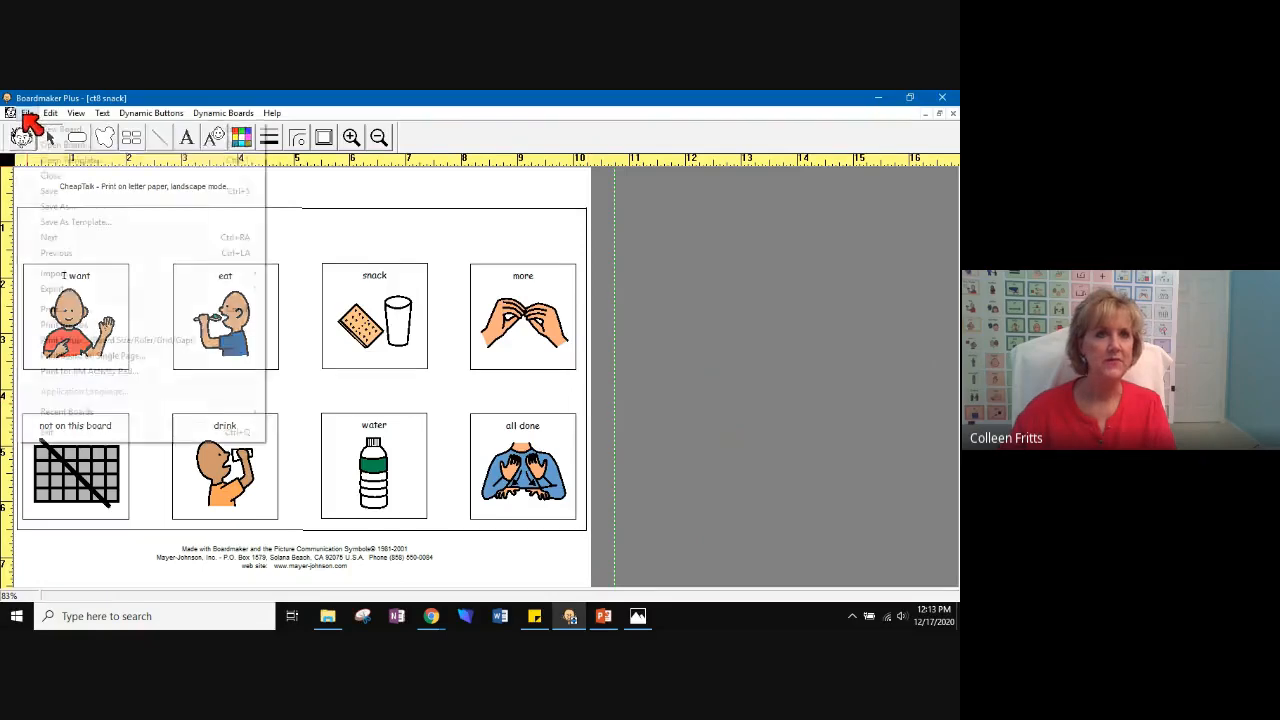
{"action": "left_click", "coordinate": [52, 308]}
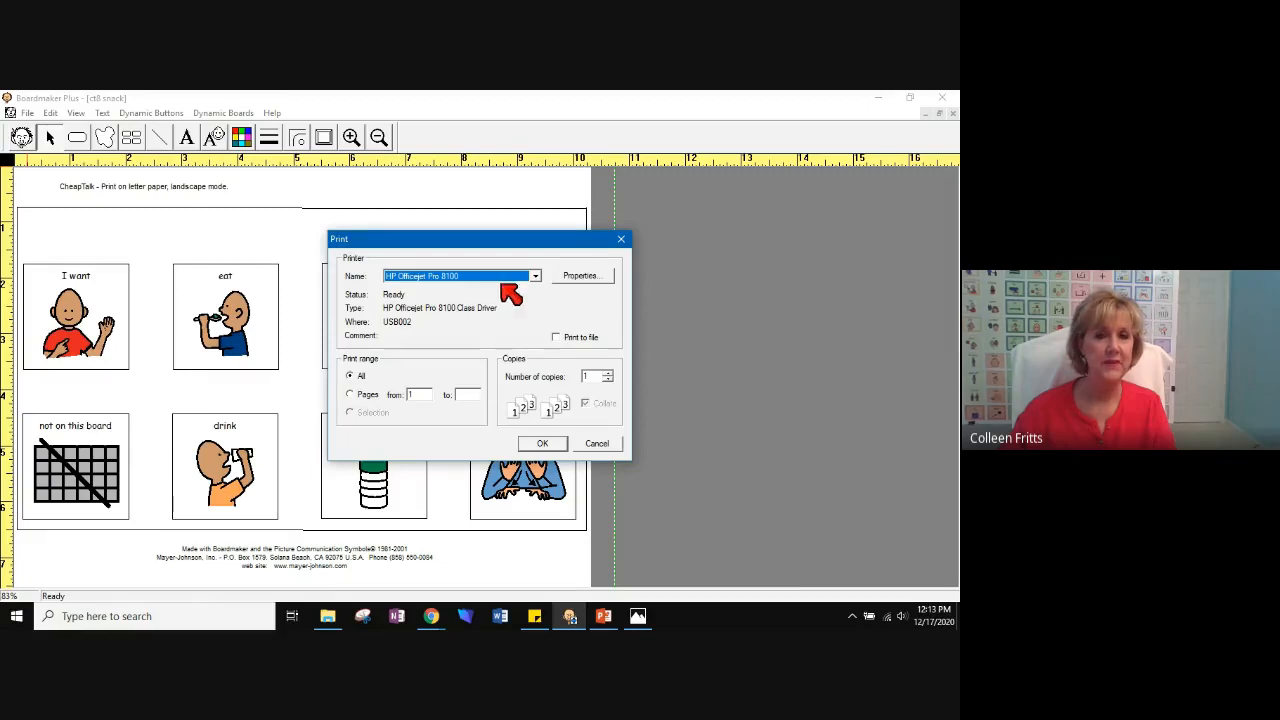
{"action": "left_click", "coordinate": [595, 445]}
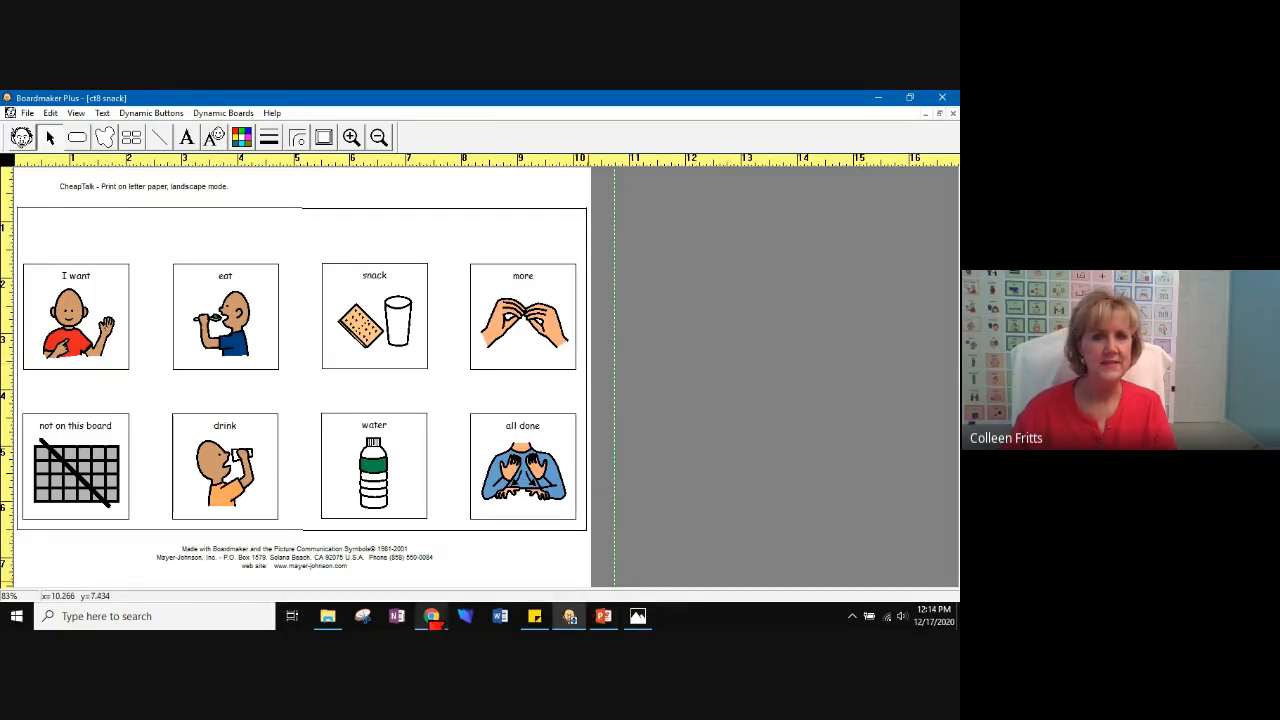
- Switch to the Google Meet window in Chrome
{"action": "mouse_move", "coordinate": [432, 618]}
{"action": "left_click", "coordinate": [412, 545]}
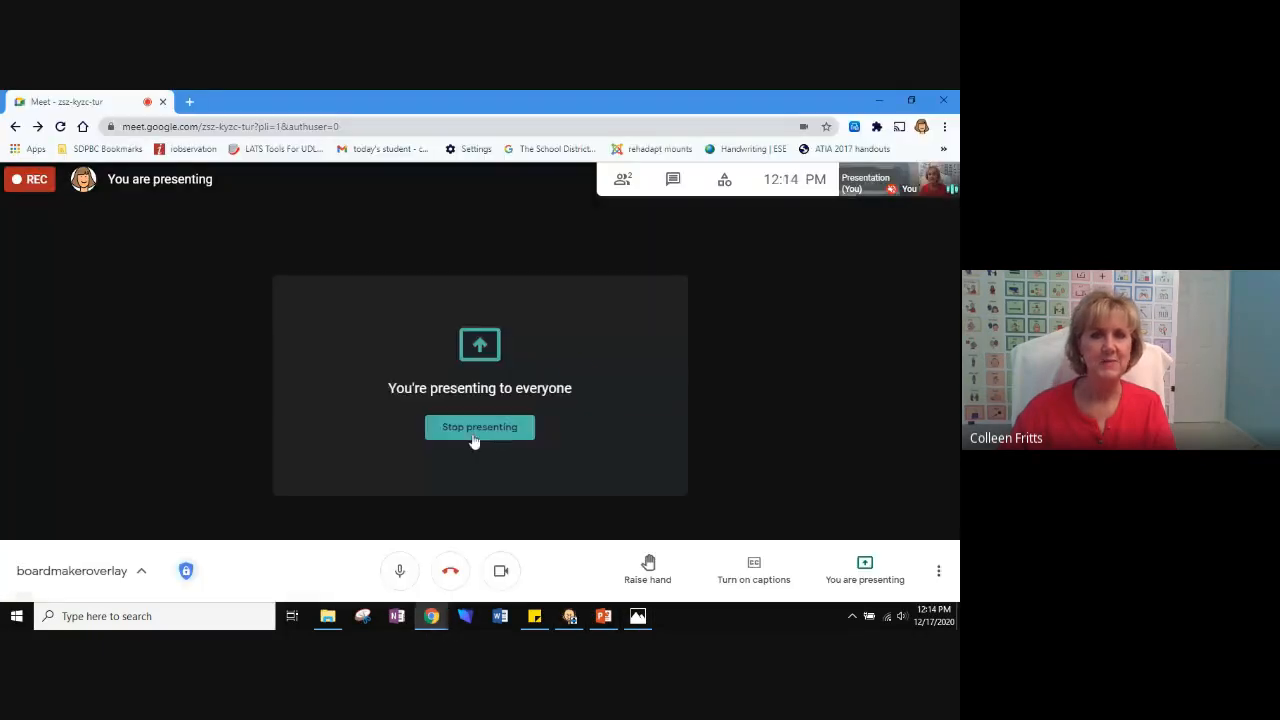